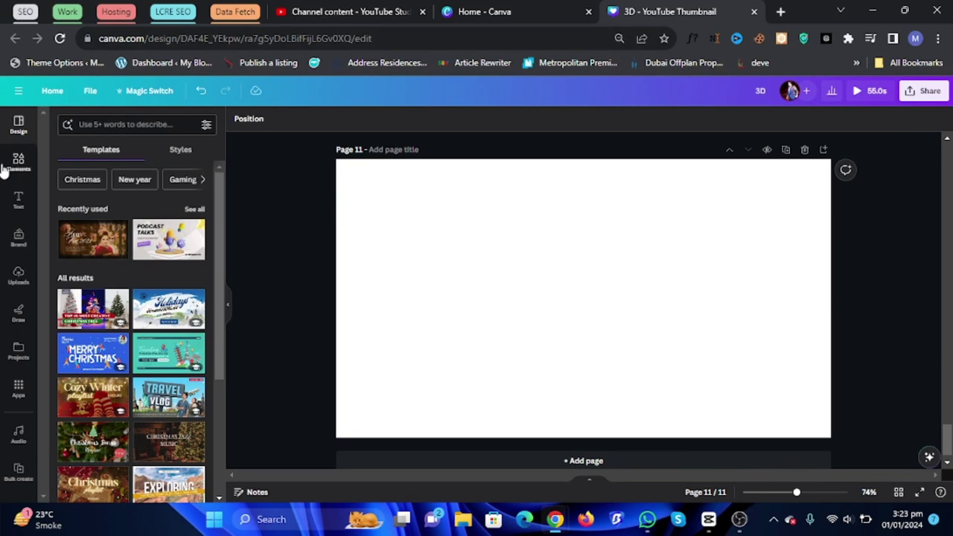
Add the coffee cup photo from Recently used, shrink and centre it, then add the island beach photo
click(6, 165)
click(111, 216)
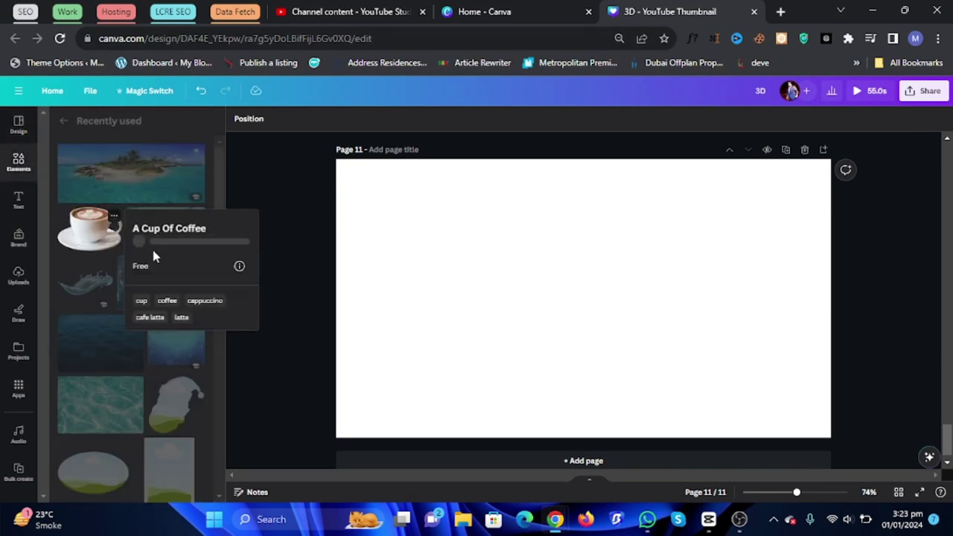
click(85, 231)
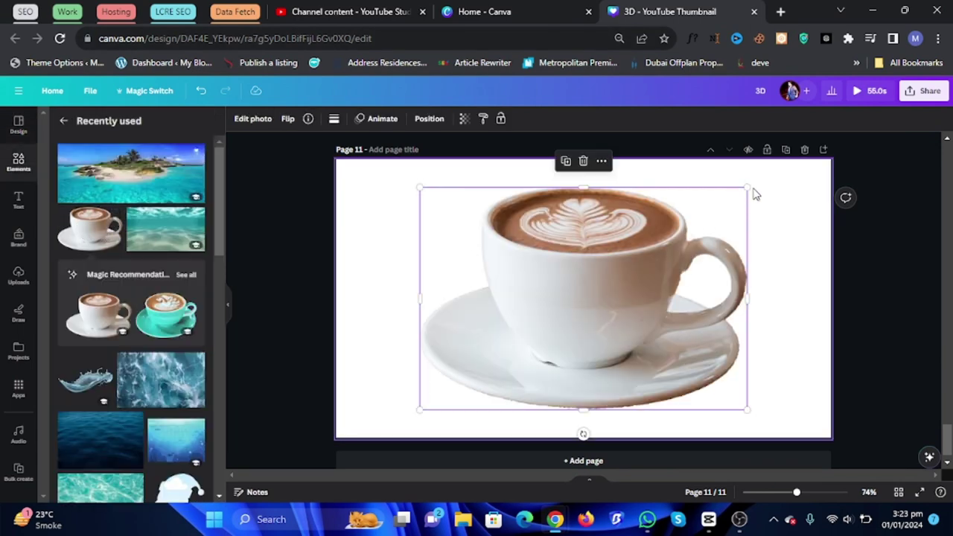
drag(746, 188, 707, 218)
mouse_move(624, 288)
mouse_down()
mouse_move(644, 293)
mouse_move(622, 298)
mouse_up()
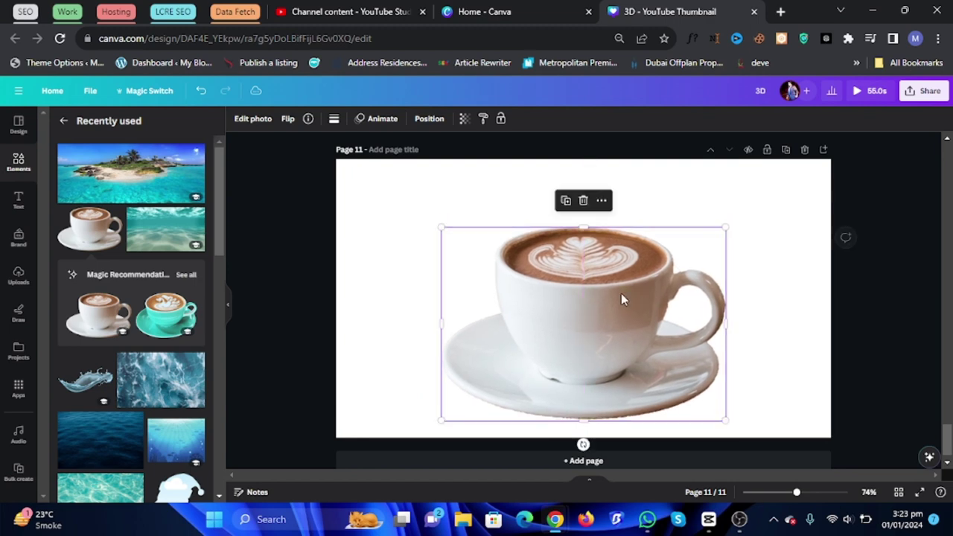
click(119, 193)
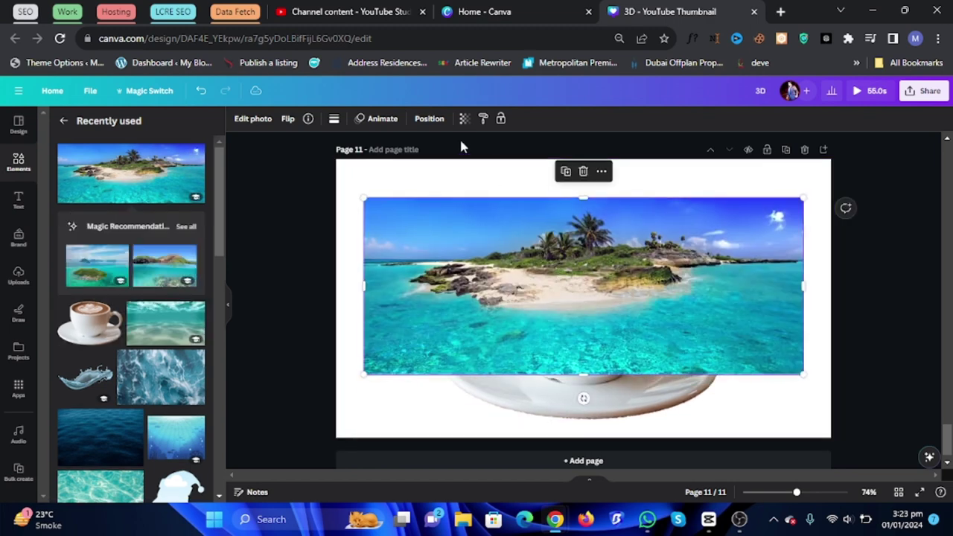
At transparency 58, resize and centre the island photo into a strip across the cup's rim
click(464, 118)
drag(465, 161, 423, 164)
drag(376, 378, 658, 257)
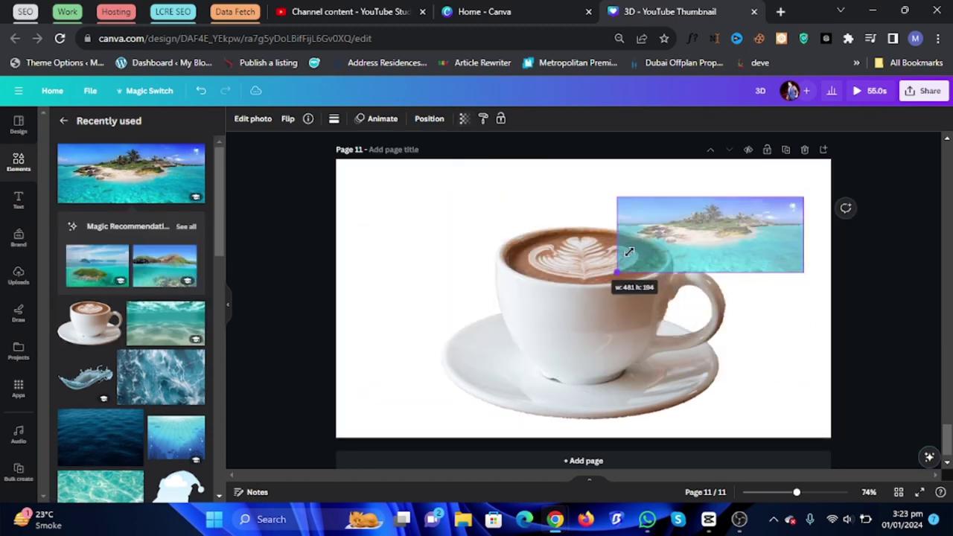
drag(726, 227, 583, 251)
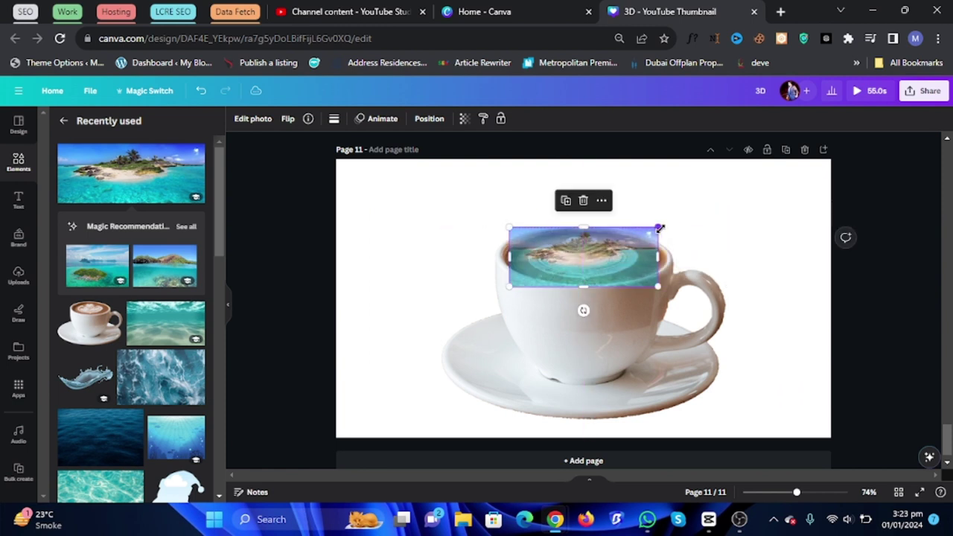
drag(659, 227, 672, 218)
drag(630, 261, 624, 260)
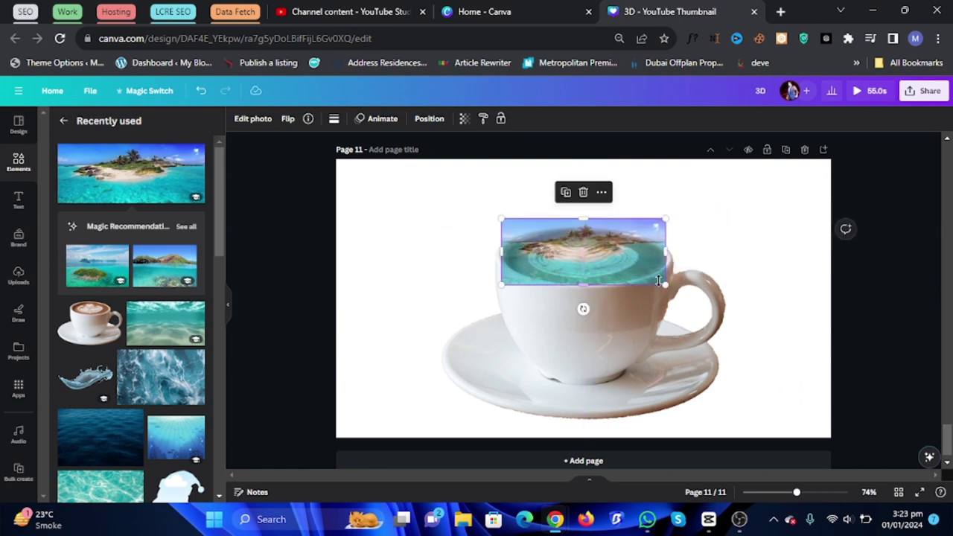
drag(665, 284, 675, 288)
drag(623, 262, 620, 261)
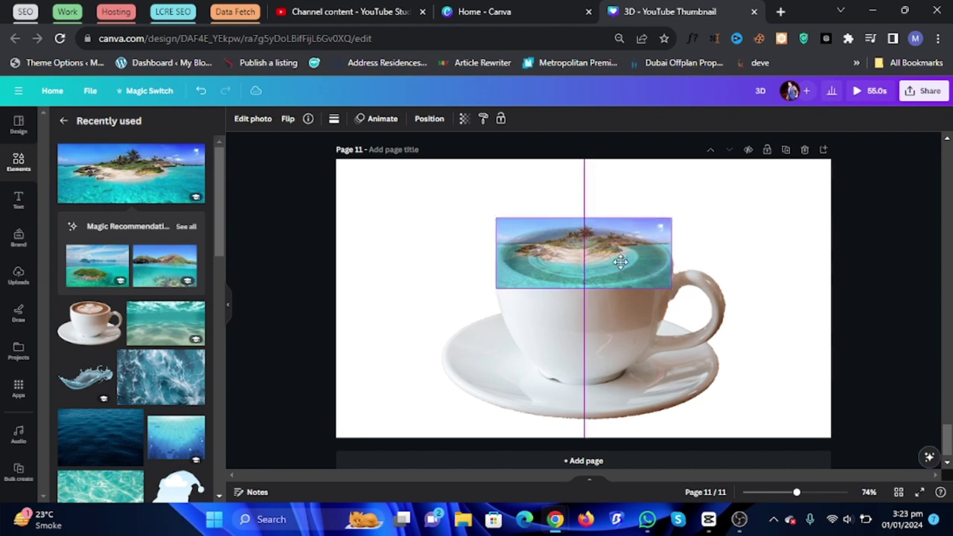
drag(494, 217, 491, 217)
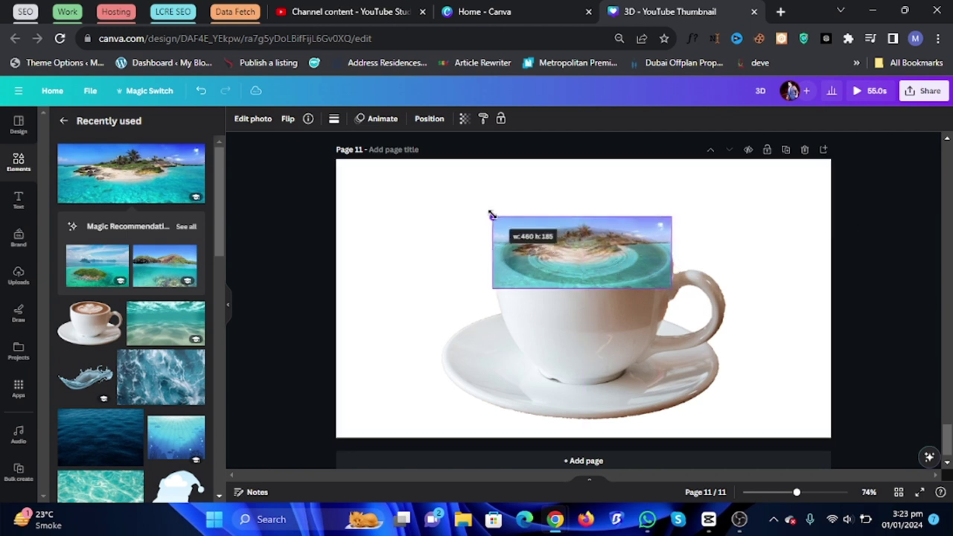
Restore the island photo to 100 opacity and move it behind the coffee cup in Layers
click(462, 121)
click(459, 165)
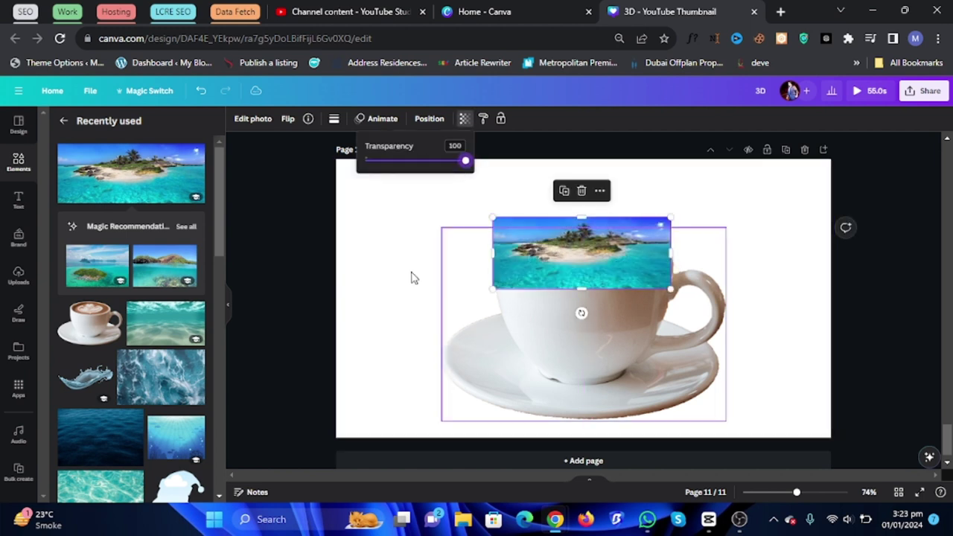
click(412, 276)
right_click(515, 250)
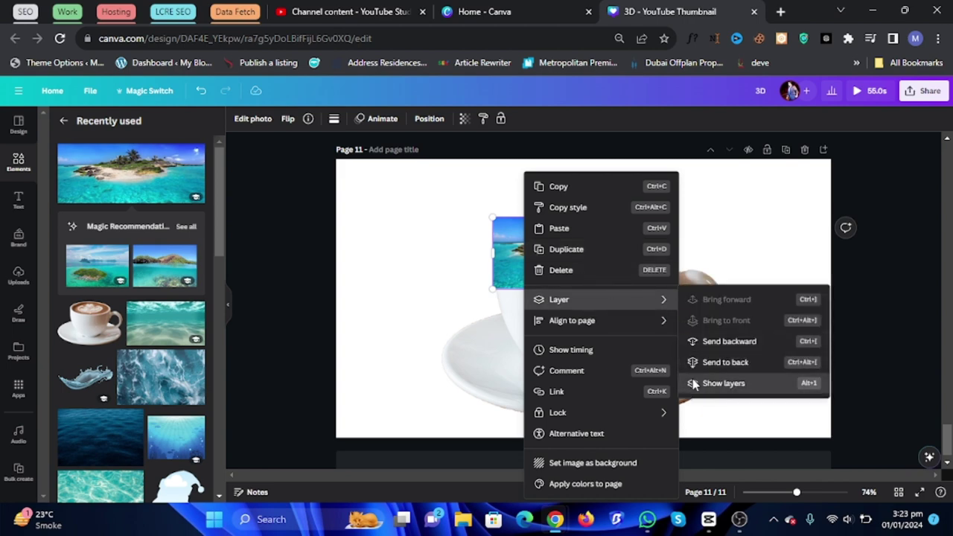
click(722, 382)
drag(130, 186, 130, 218)
Browse Recently used elements and view the sky-and-grass frame's details
click(18, 164)
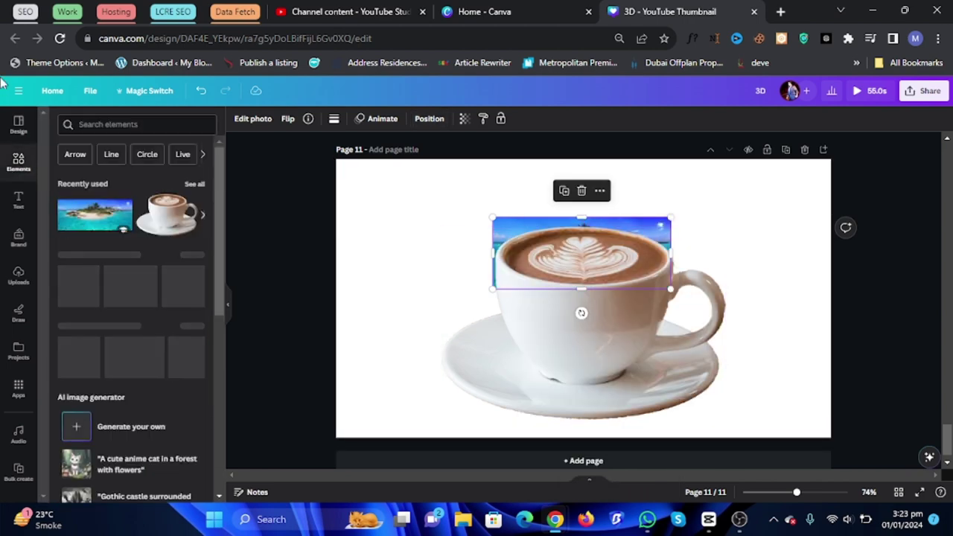
click(194, 183)
click(195, 217)
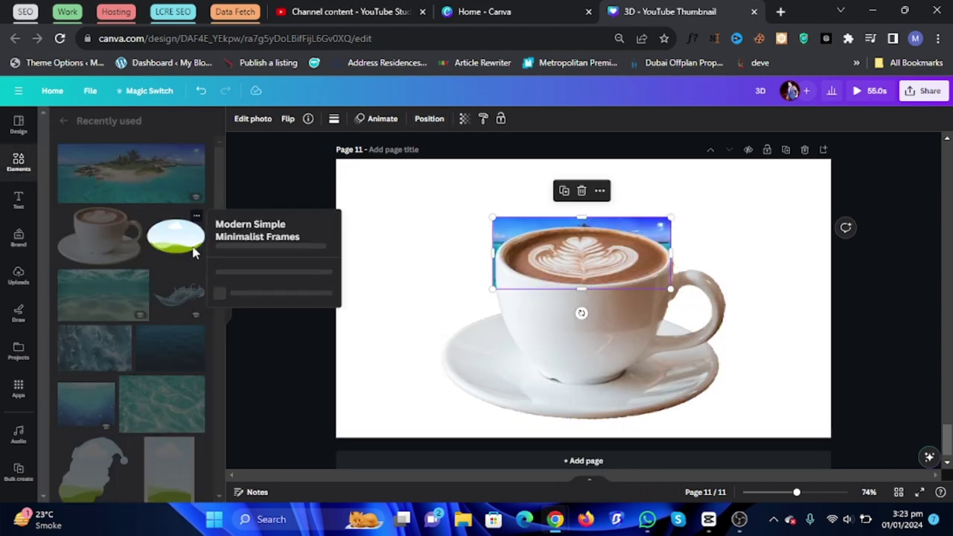
Add the oval sky-and-grass frame, zoom in, and stretch it across the cup's opening
click(169, 240)
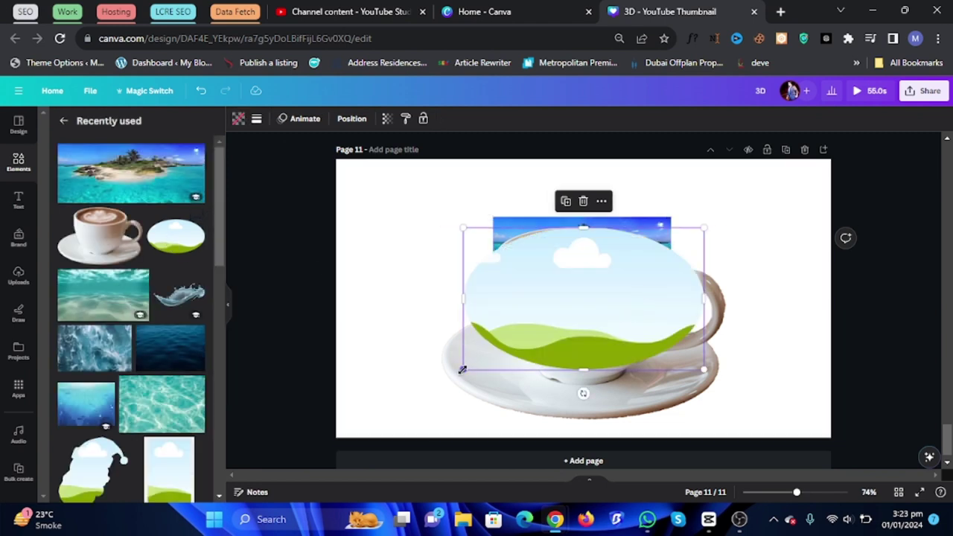
drag(461, 369, 525, 332)
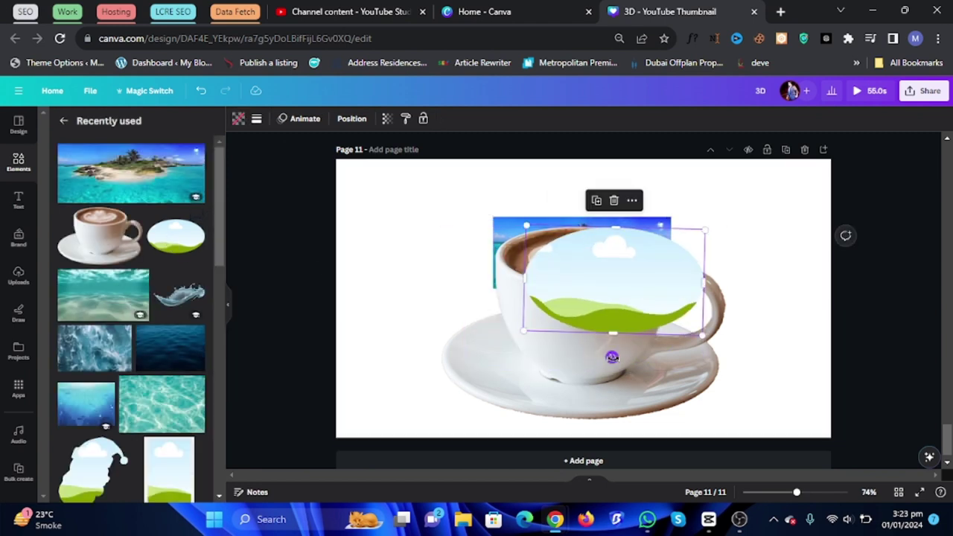
drag(612, 358, 612, 359)
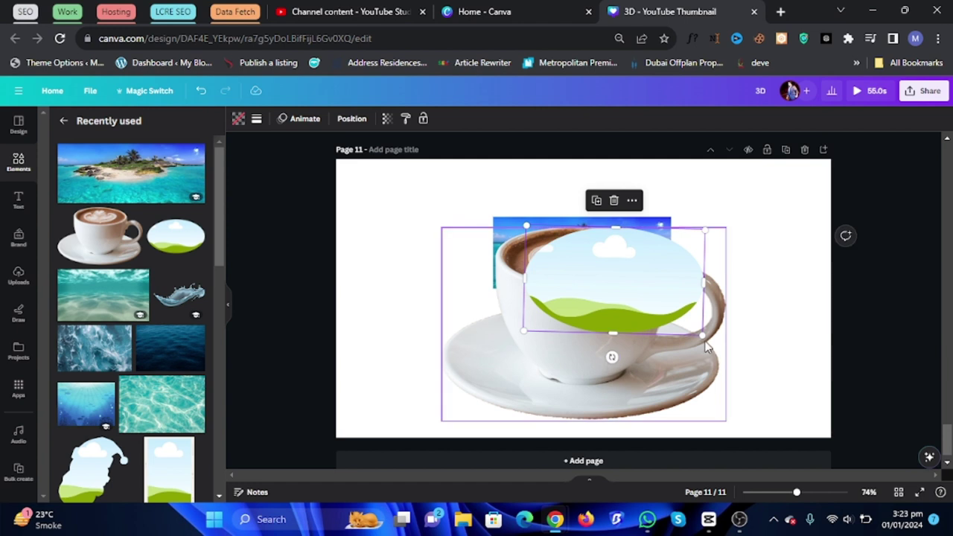
drag(704, 332, 619, 283)
click(817, 492)
drag(555, 253, 490, 255)
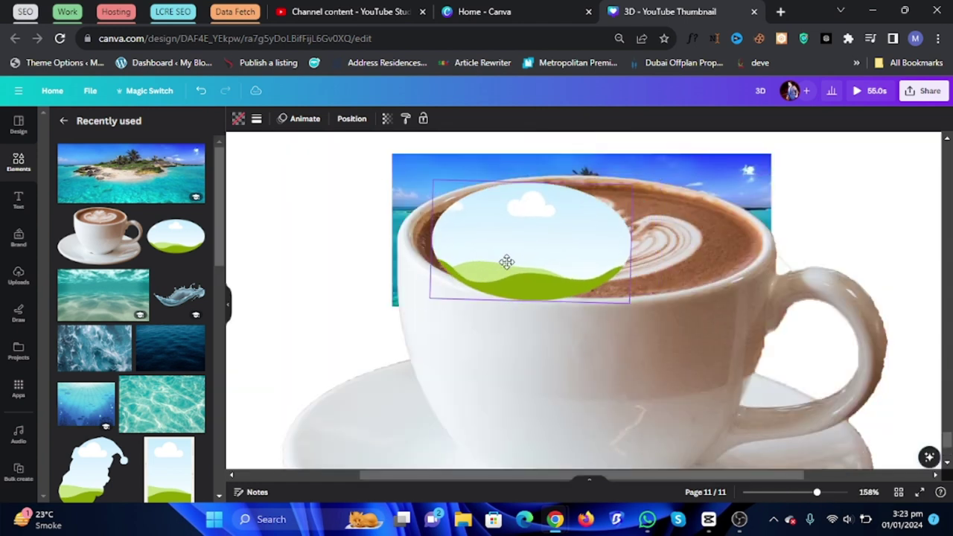
drag(610, 239, 764, 242)
drag(614, 297, 622, 292)
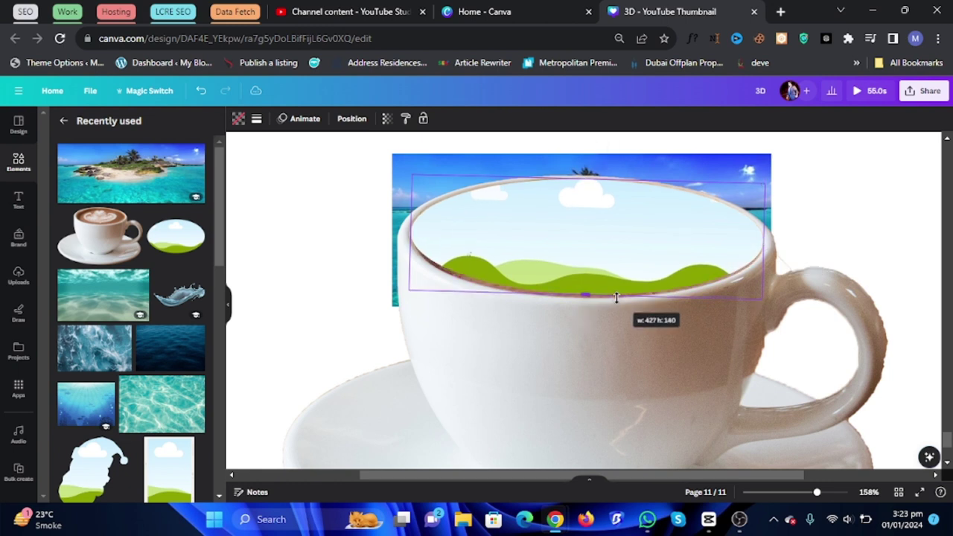
Fine-tune the oval frame's edges to about 430×140 so it fills the rim
click(551, 340)
key(Escape)
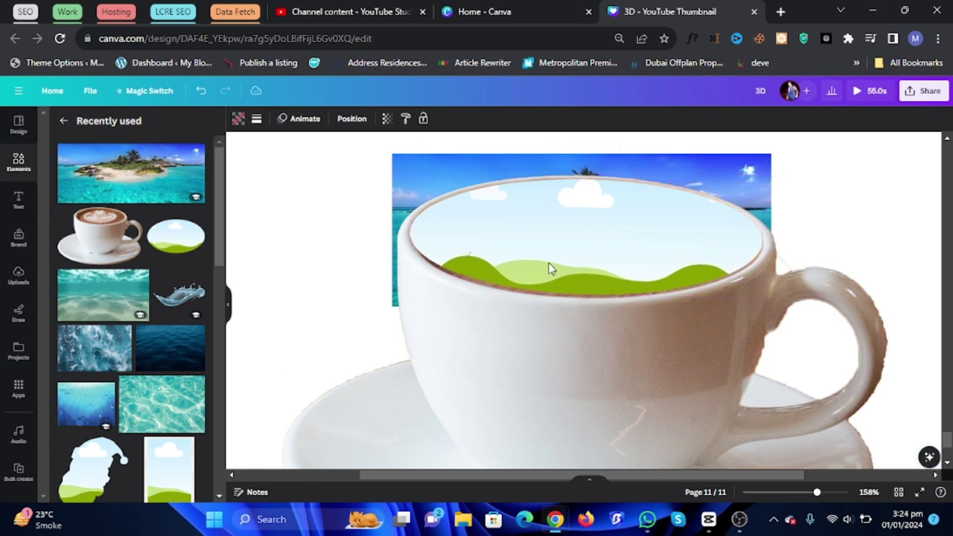
click(586, 274)
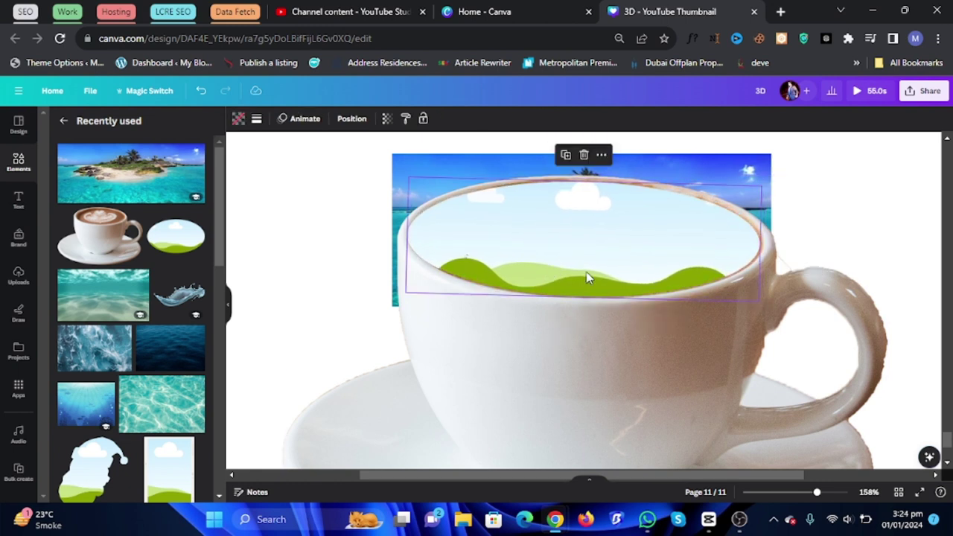
drag(760, 243, 765, 242)
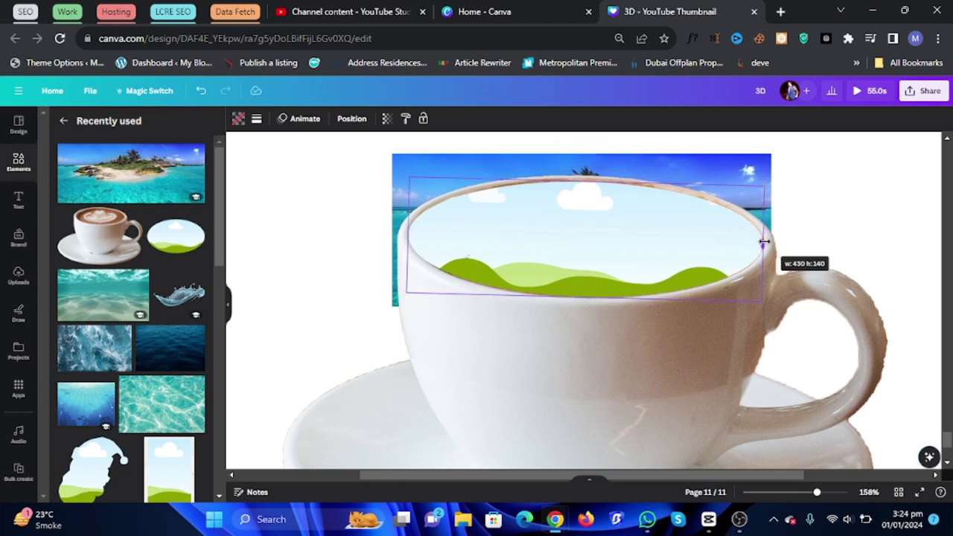
drag(630, 180, 630, 176)
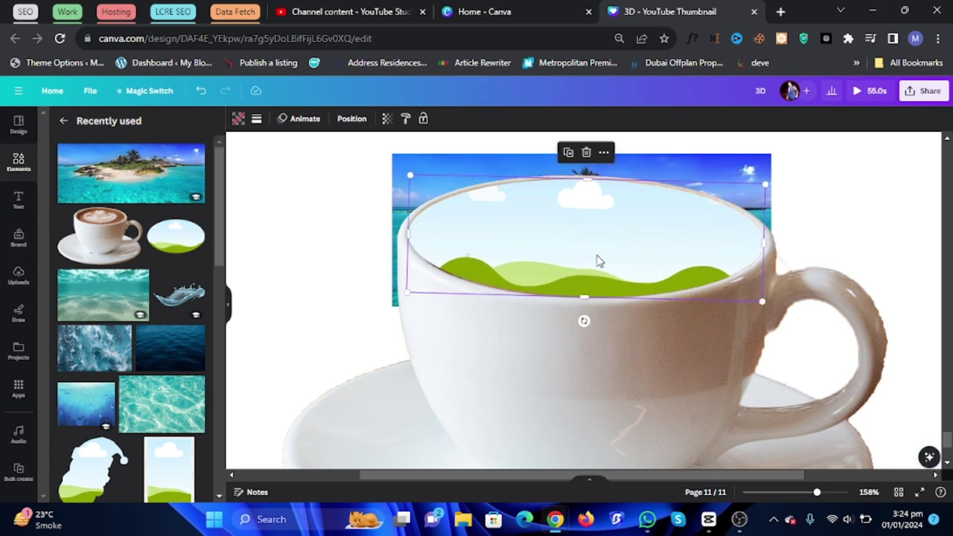
drag(560, 293, 561, 296)
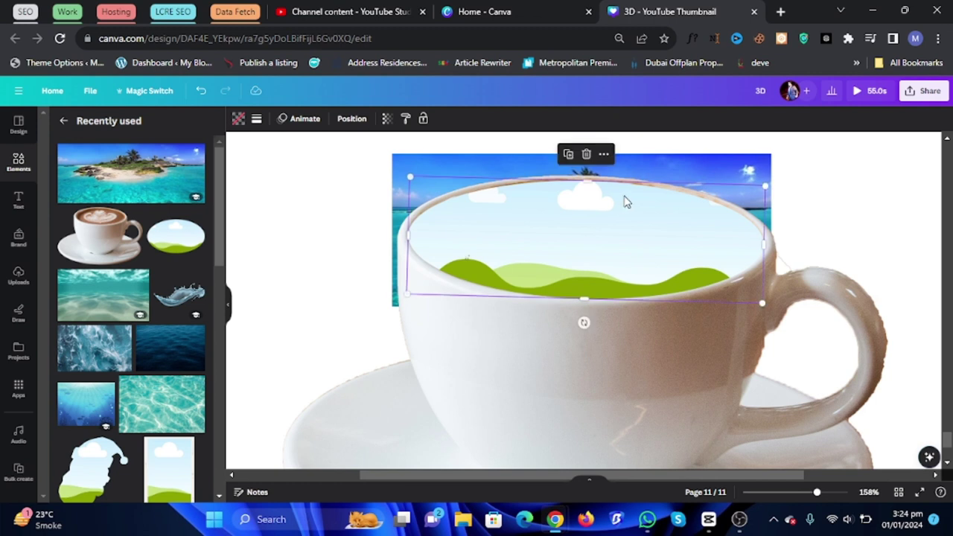
drag(605, 179, 608, 176)
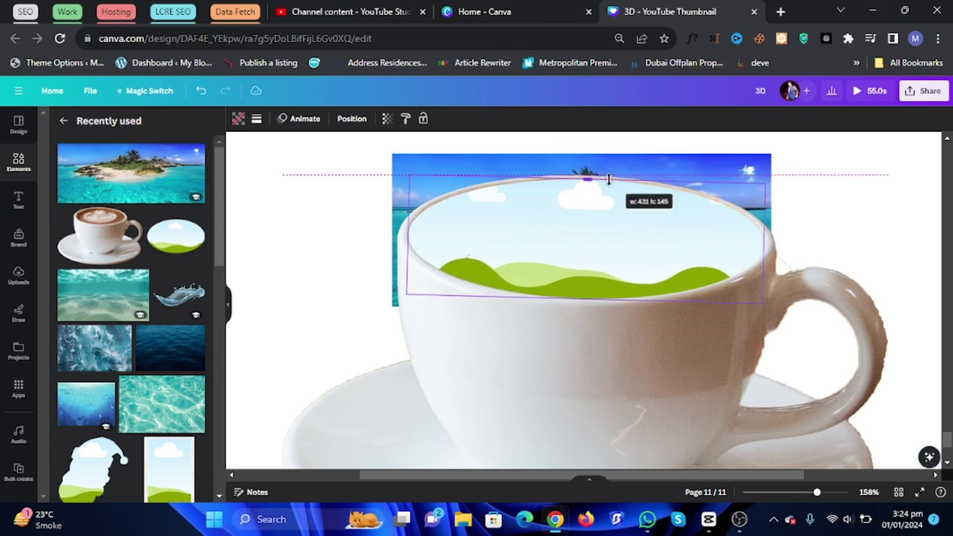
click(752, 158)
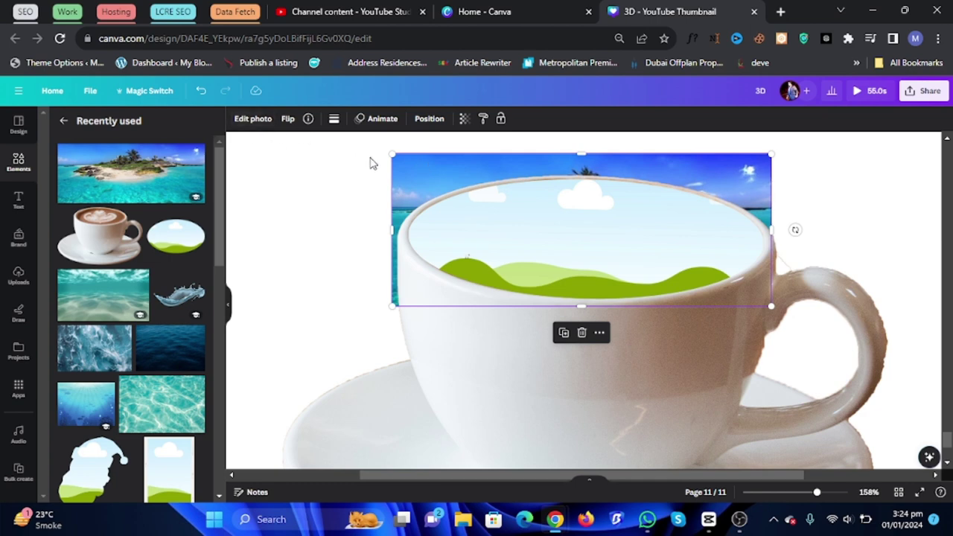
Duplicate the island beach photo and drop the copy into the oval frame
right_click(398, 165)
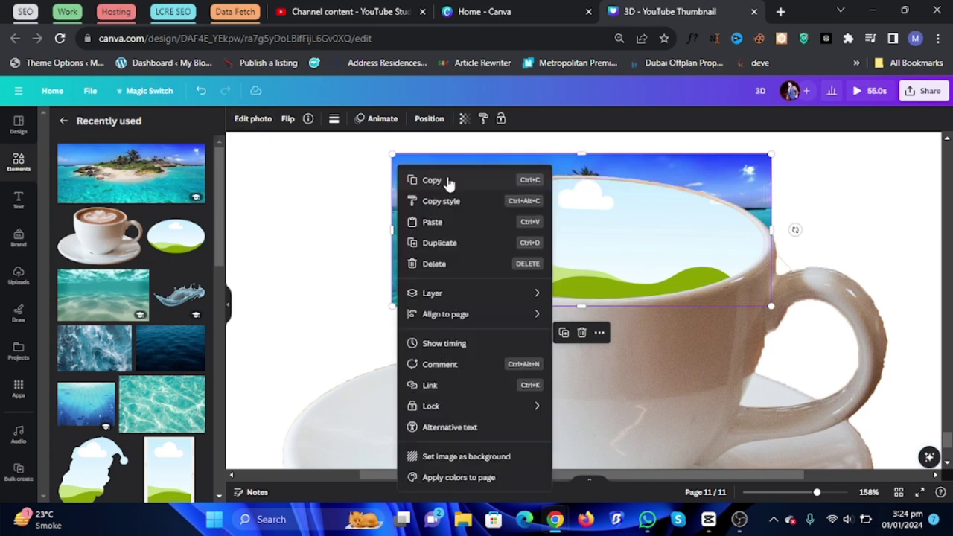
click(452, 243)
drag(596, 249, 588, 250)
double_click(589, 249)
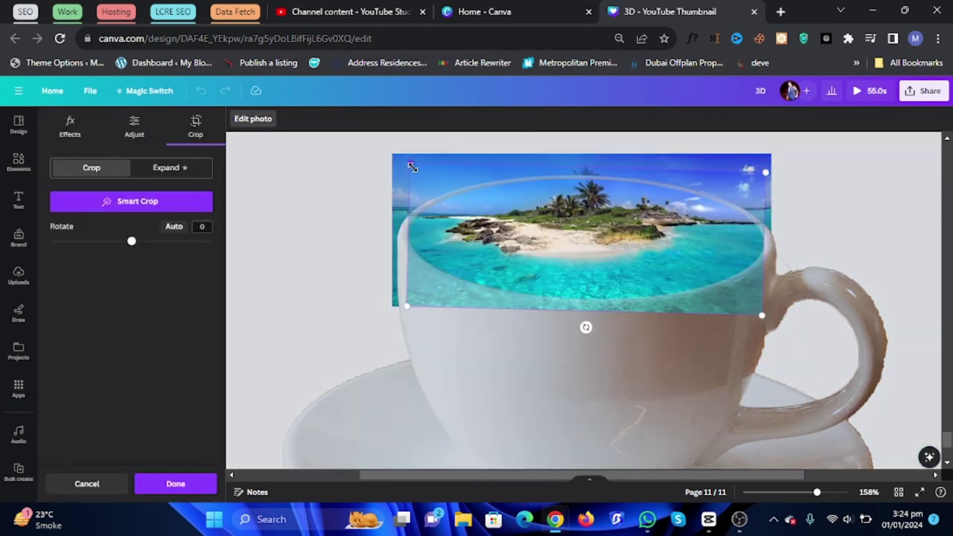
Rescale and reposition the island photo inside the oval frame, then finish cropping
drag(392, 155, 396, 161)
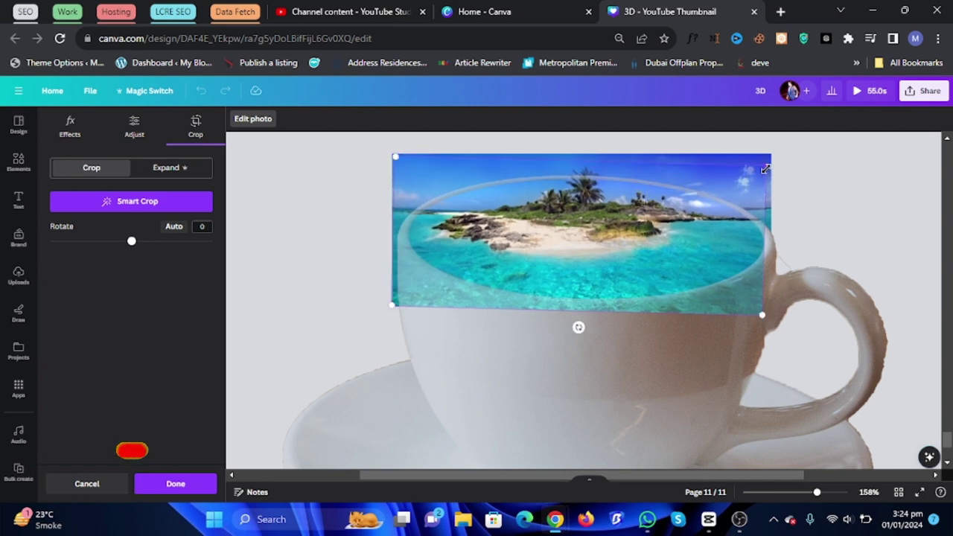
drag(765, 170, 771, 164)
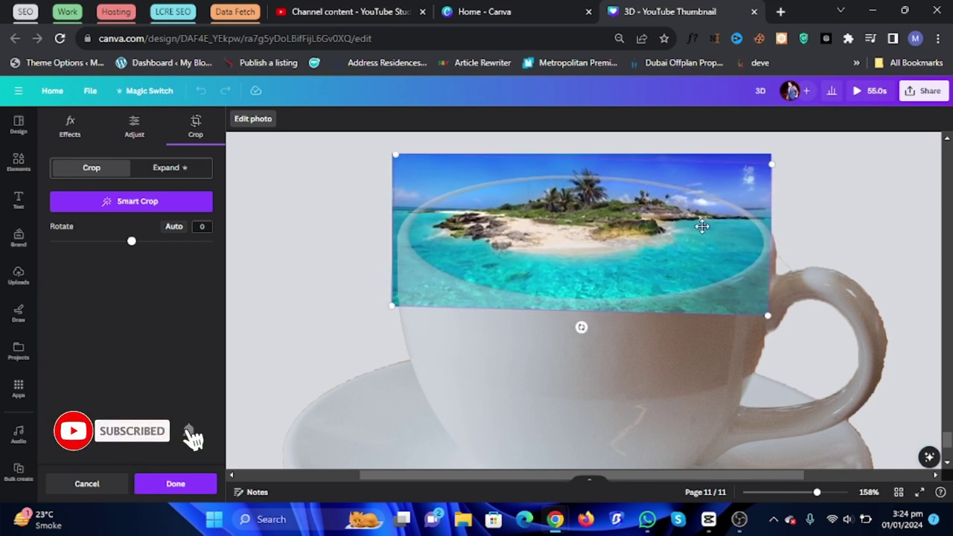
drag(702, 226, 698, 216)
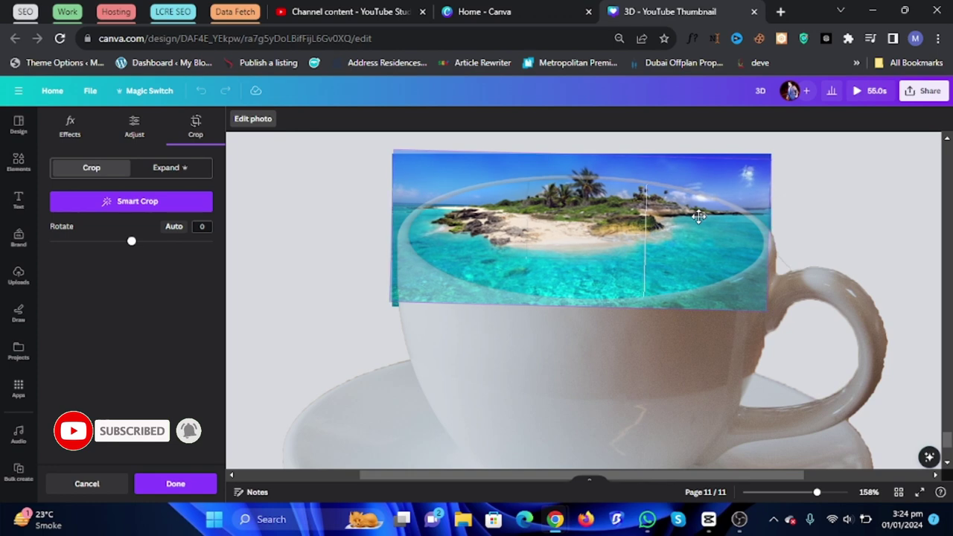
click(864, 217)
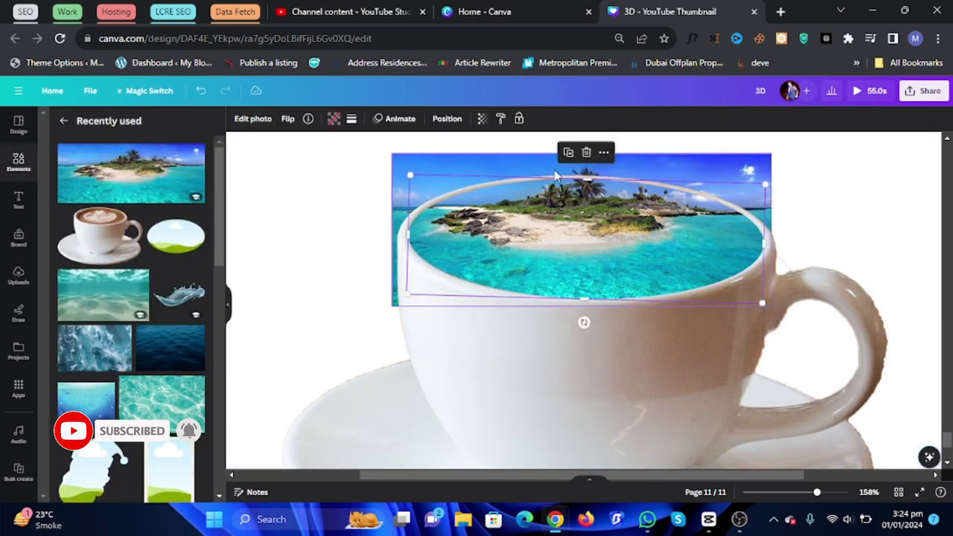
right_click(393, 164)
Layer the island photo above the cup and try BG Remover on it, then undo
click(599, 371)
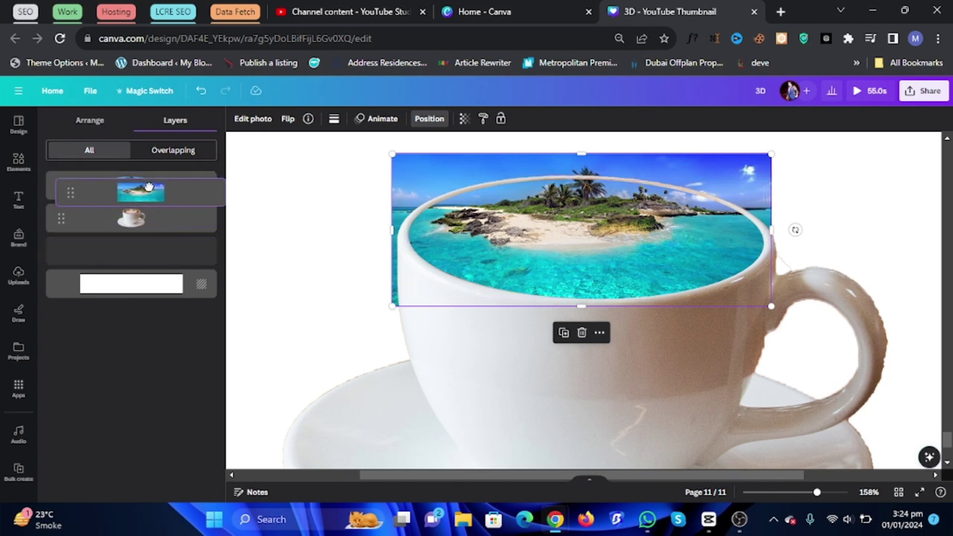
drag(160, 230, 149, 257)
double_click(128, 199)
click(84, 197)
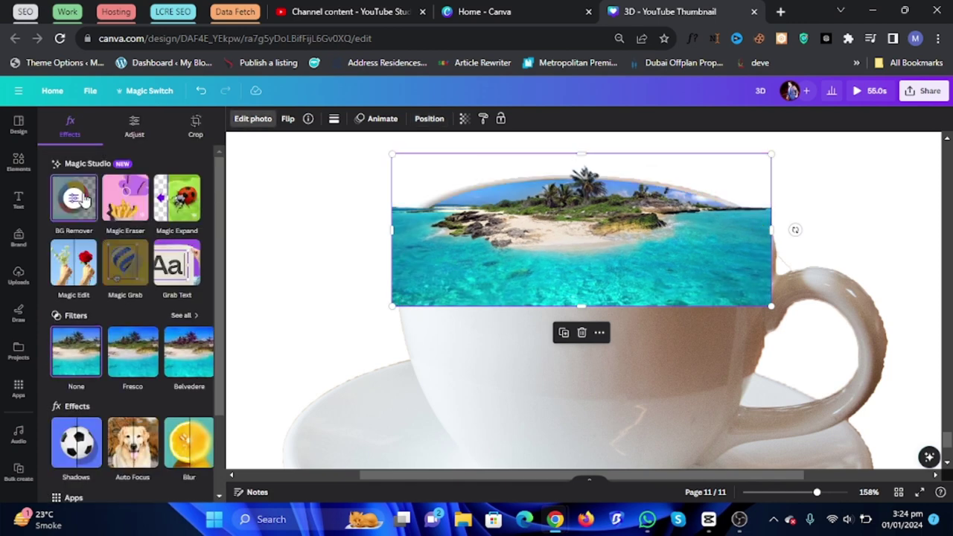
drag(562, 257, 569, 248)
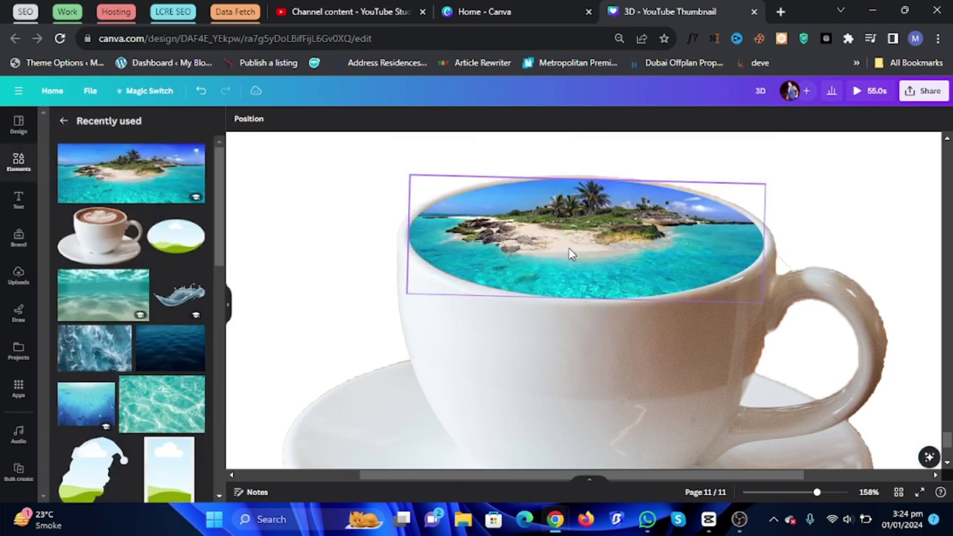
key(ctrl+z)
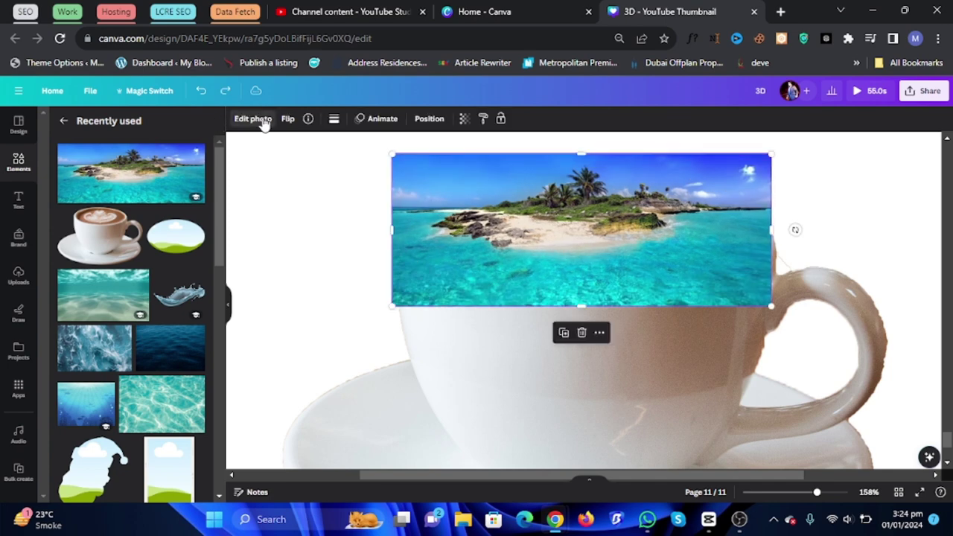
Remove the island photo's background and trim it to about 271×132 inside the rim
click(254, 119)
click(76, 214)
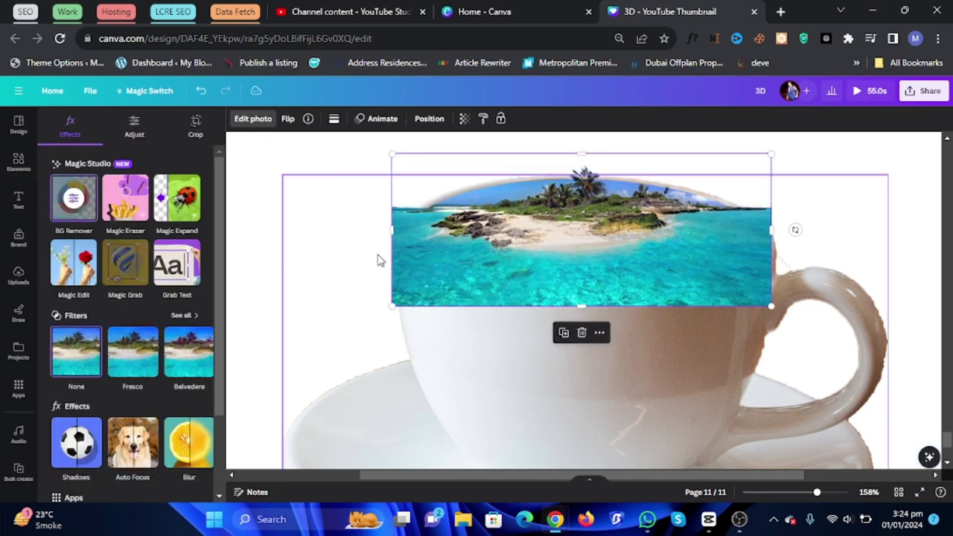
drag(391, 230, 475, 249)
drag(624, 305, 623, 262)
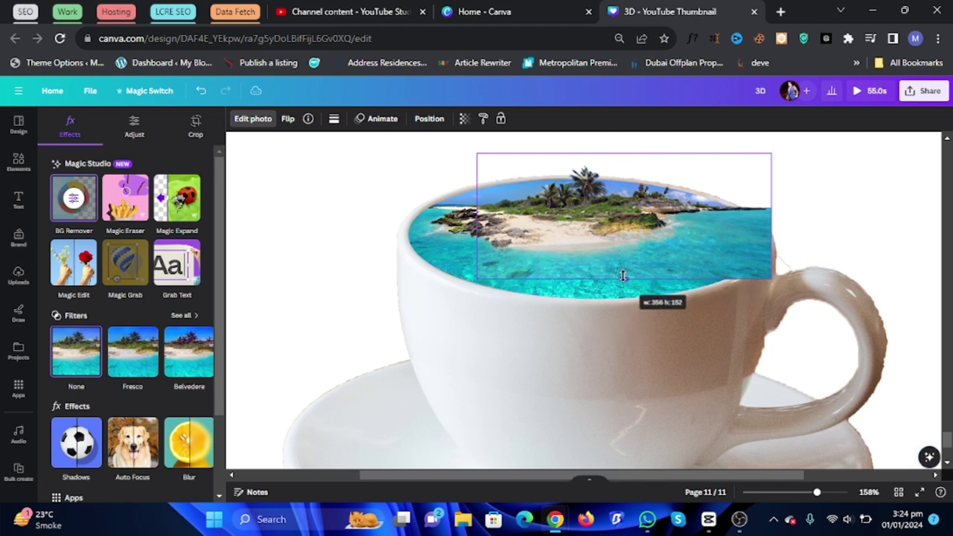
drag(771, 212, 698, 216)
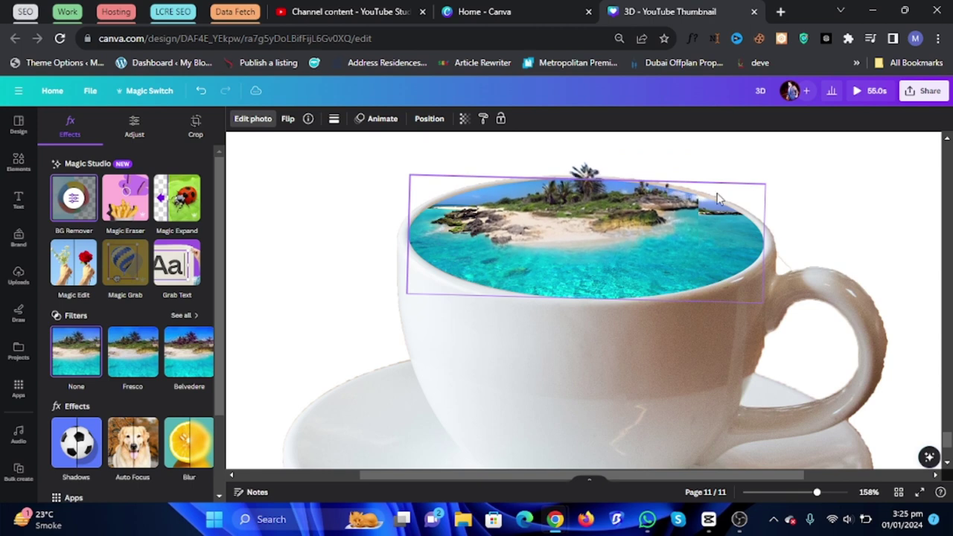
click(820, 440)
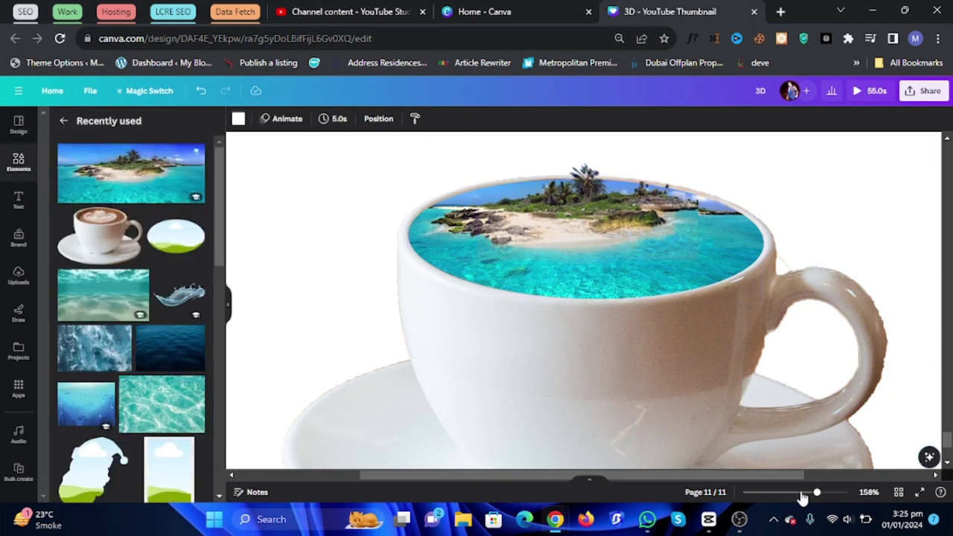
Add the Simple Santa Claus frame, size it onto the cup's side and tilt about 15°
drag(817, 492, 791, 492)
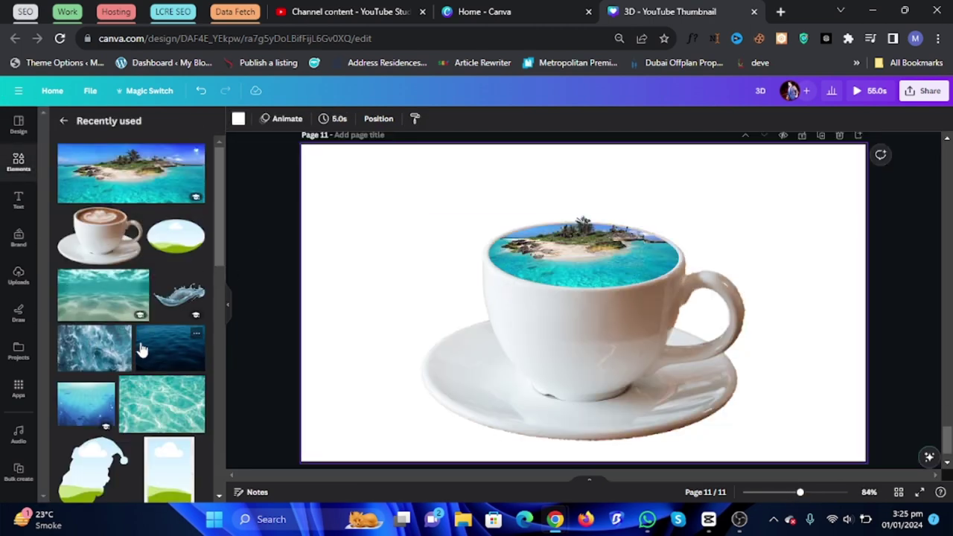
scroll(142, 350, down, 3)
scroll(141, 350, down, 1)
click(120, 305)
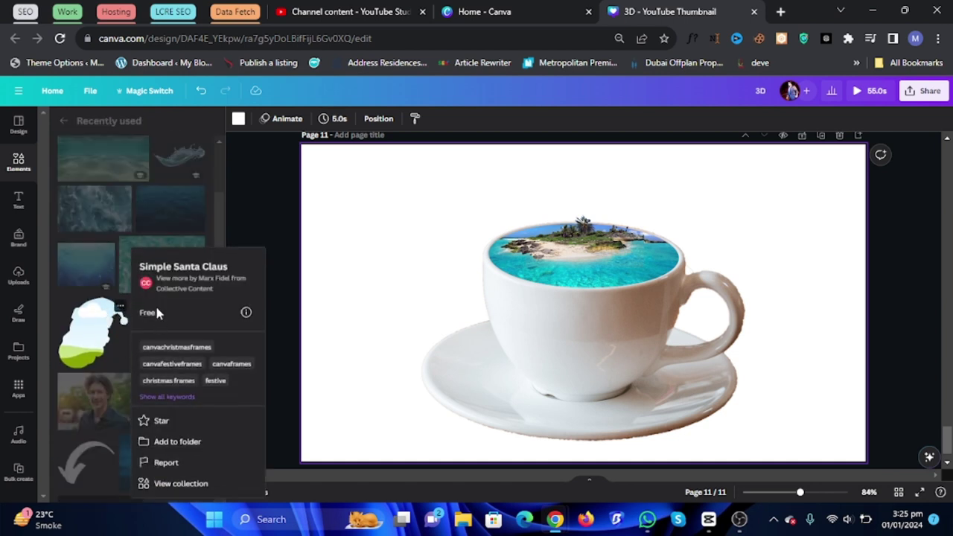
click(89, 319)
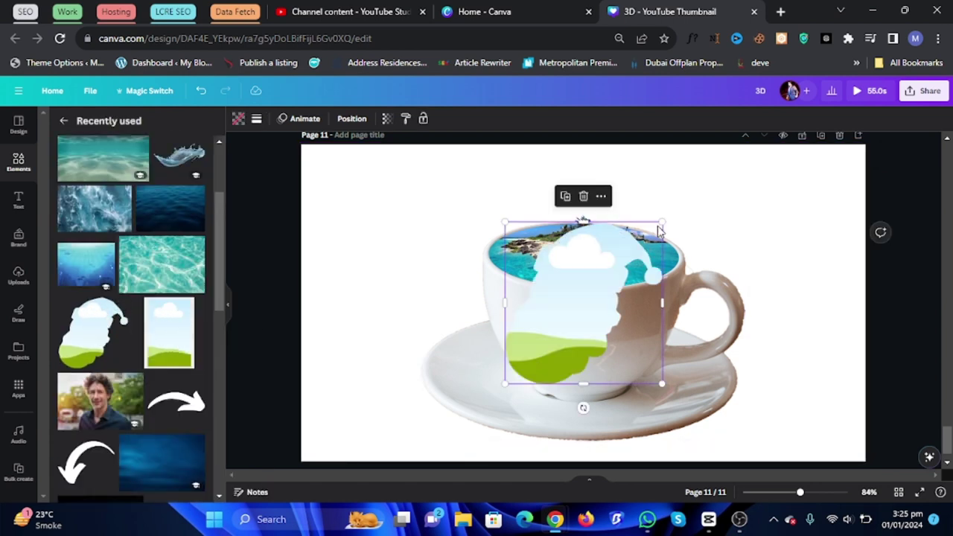
drag(659, 222, 605, 267)
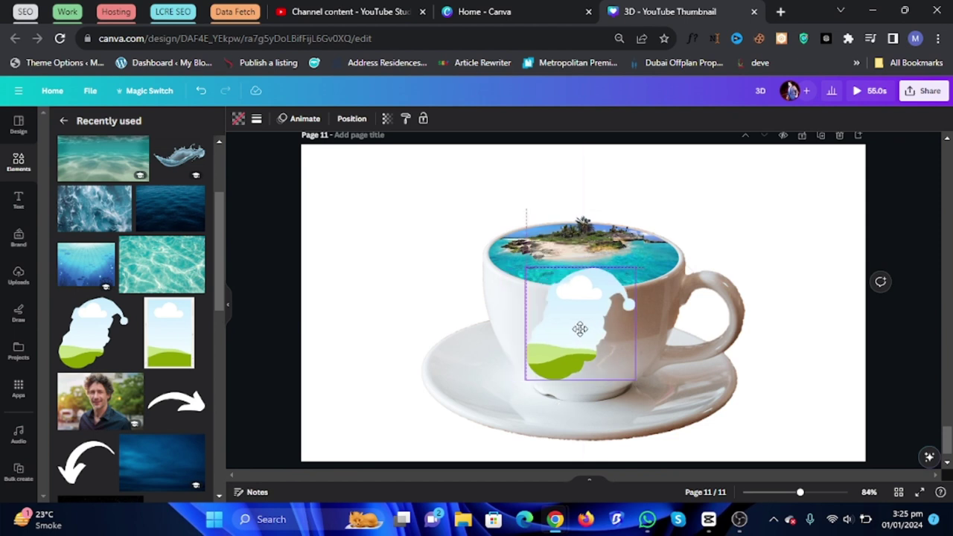
drag(563, 342, 591, 331)
drag(593, 398, 612, 394)
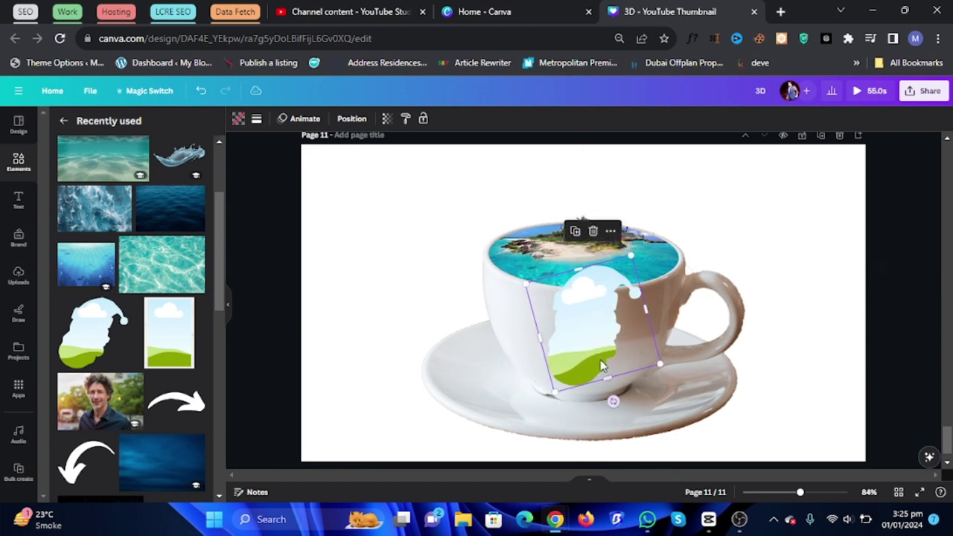
drag(586, 344, 582, 345)
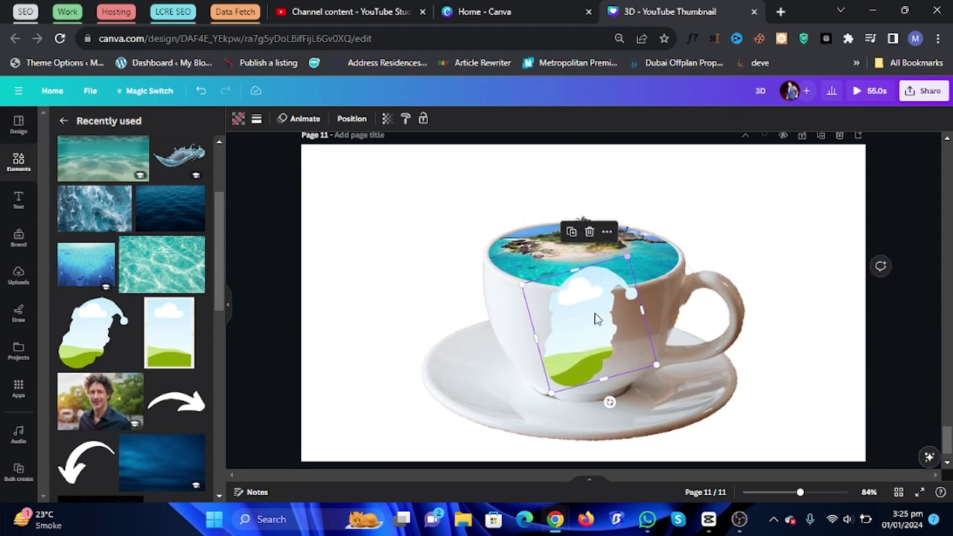
Fill the Santa frame with ocean water, layer it below the island, enlarge to ~291×298, duplicate
right_click(596, 318)
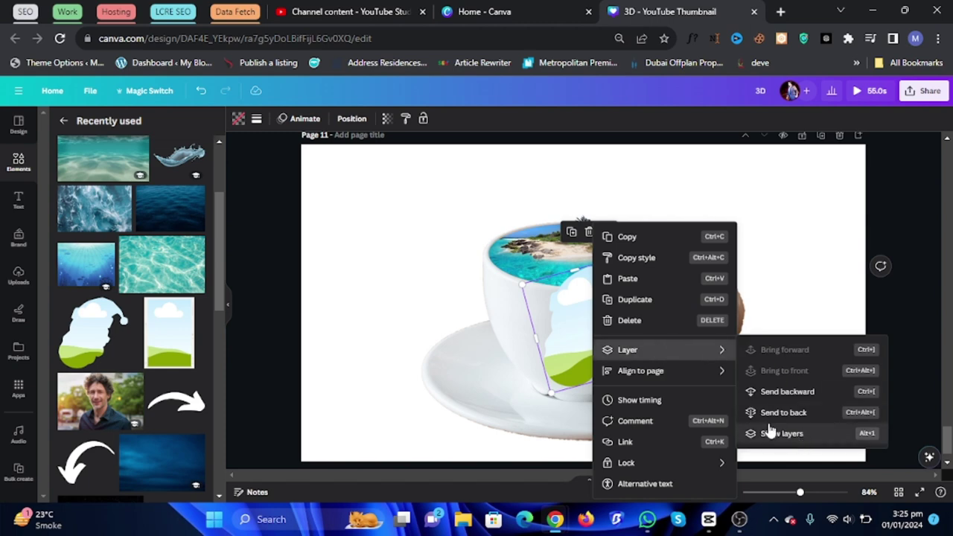
click(103, 158)
drag(645, 355, 584, 354)
right_click(584, 354)
mouse_move(628, 349)
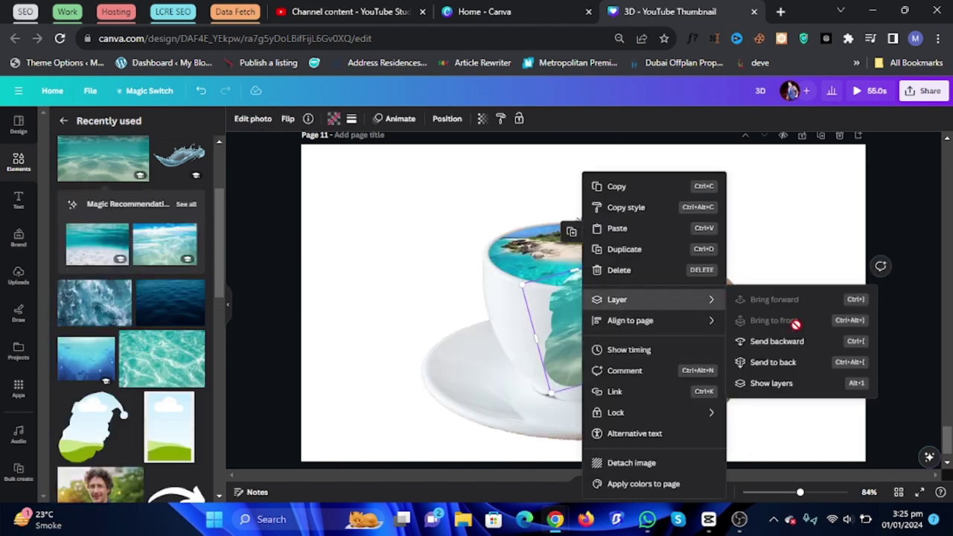
click(767, 385)
drag(186, 186, 142, 259)
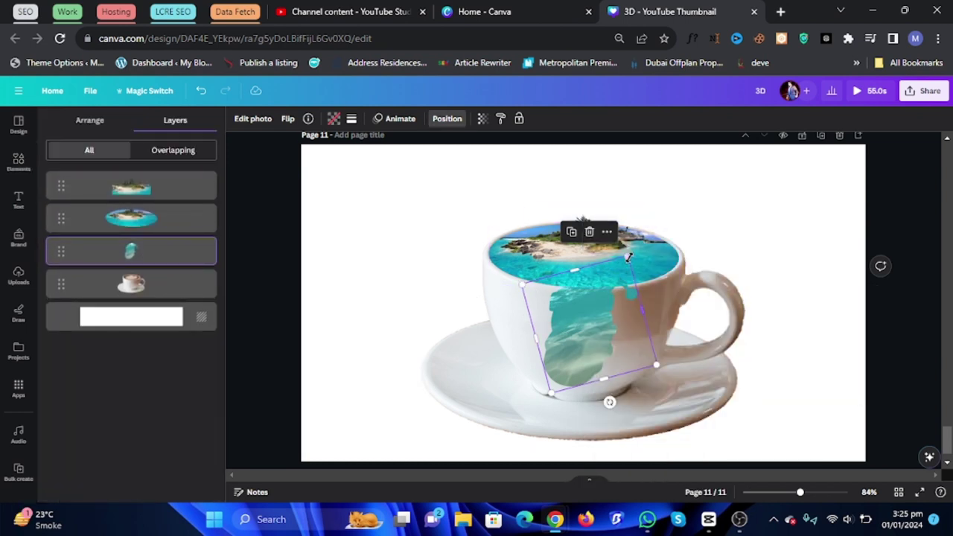
drag(627, 257, 648, 249)
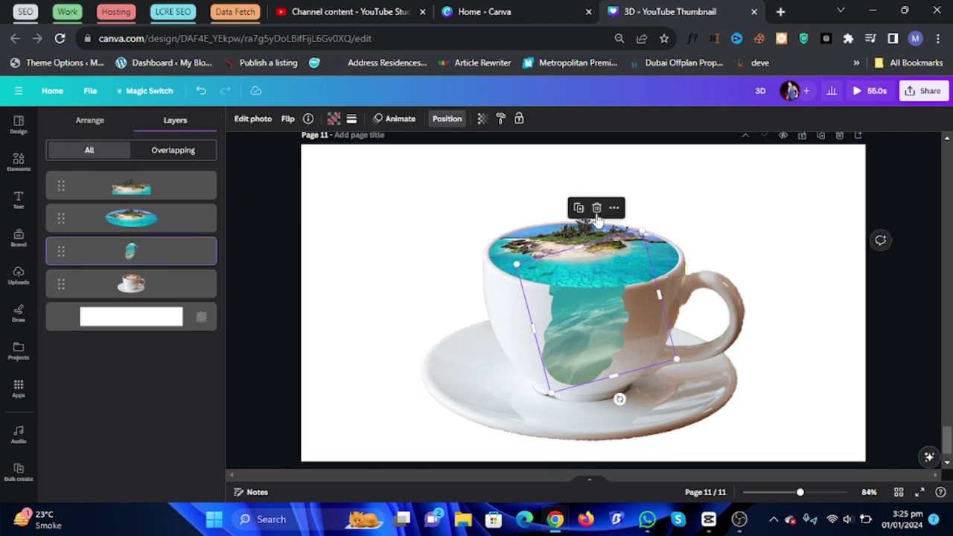
click(584, 215)
Fill the copied splash frame with a gradient, changing its white stop to grey
click(333, 119)
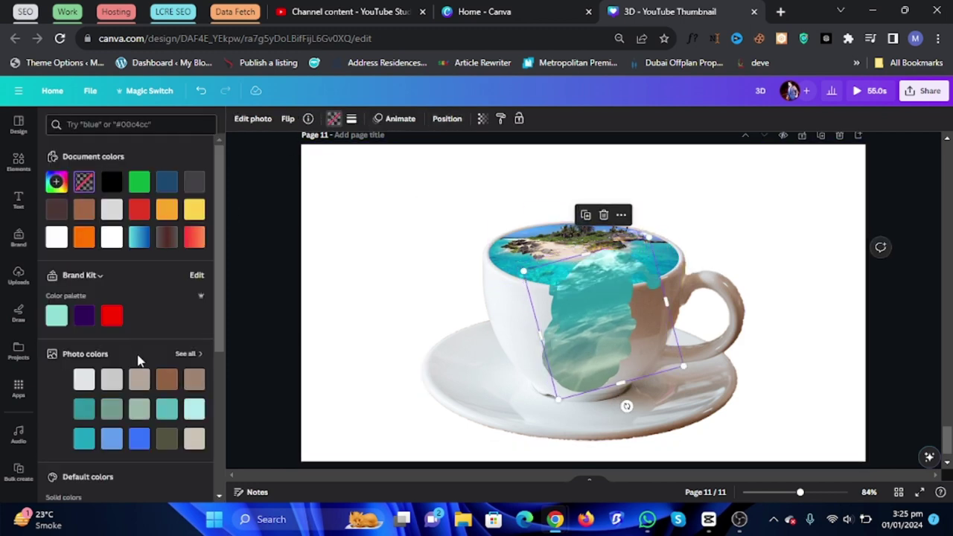
scroll(138, 364, down, 5)
click(139, 393)
scroll(90, 335, up, 5)
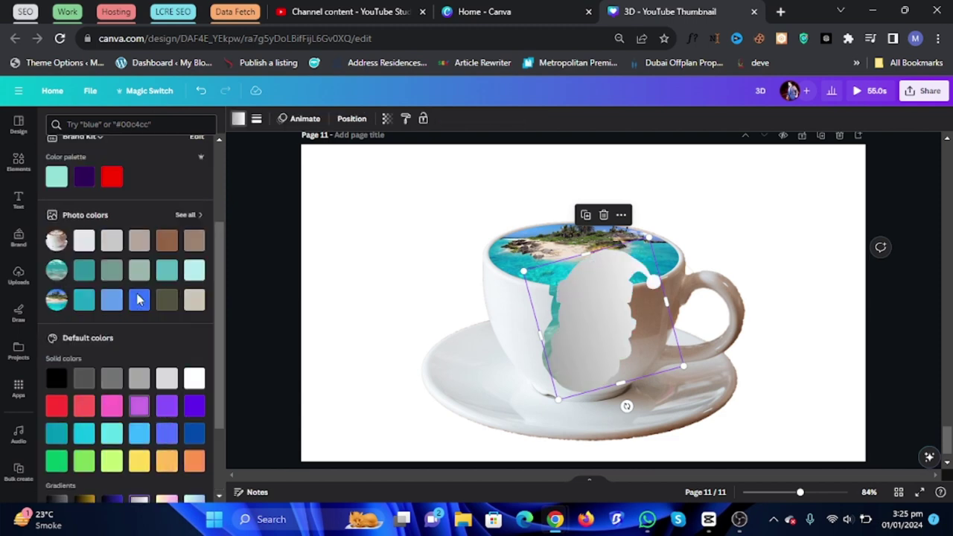
click(238, 119)
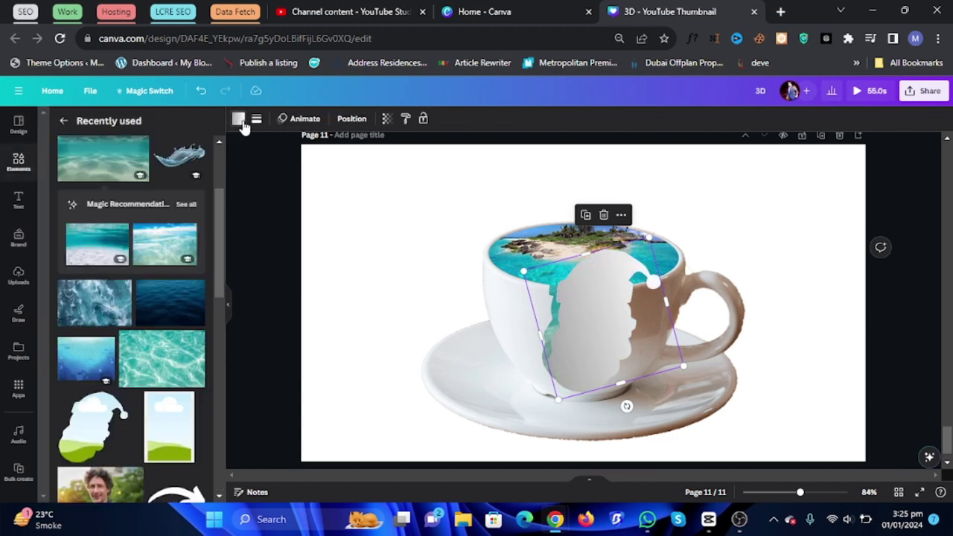
click(57, 265)
click(94, 260)
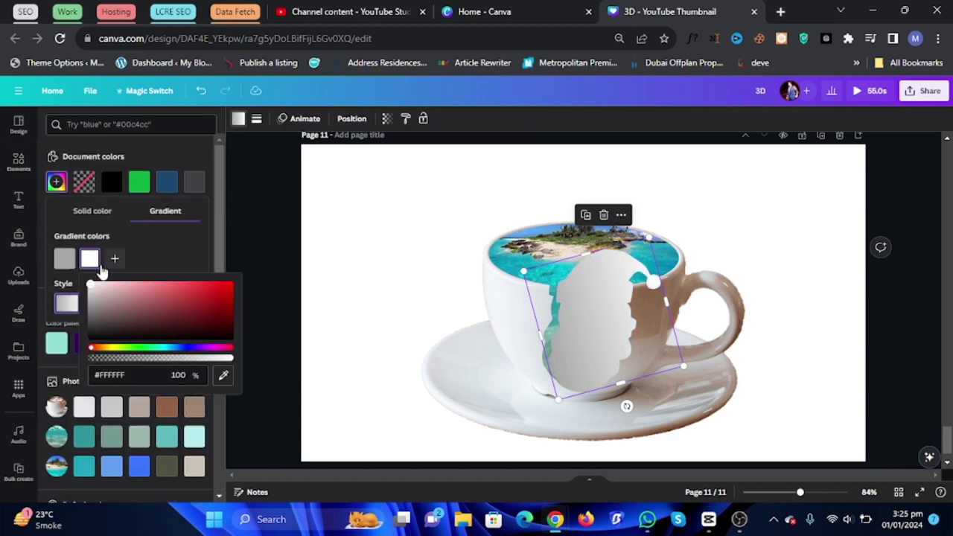
drag(109, 317, 90, 299)
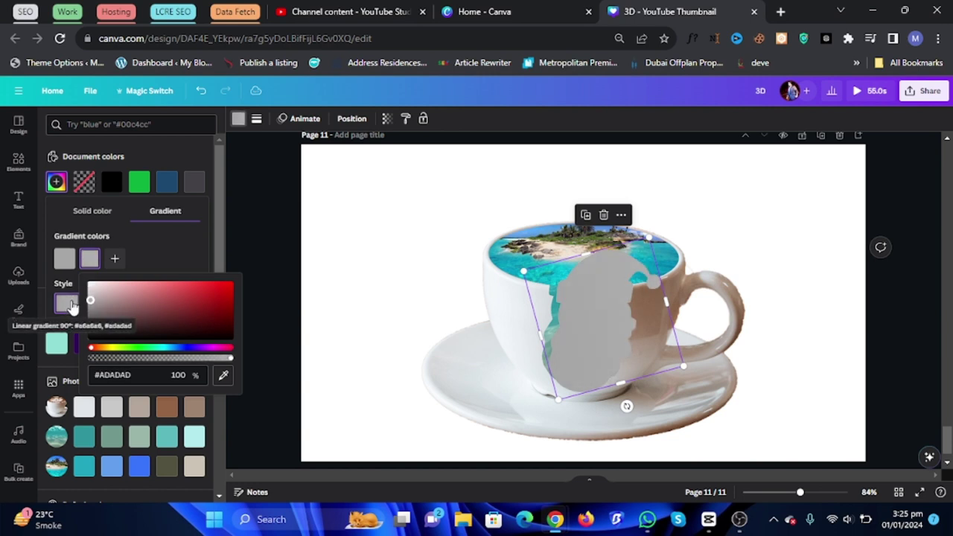
Shift the grey splash slightly left and layer it behind the water frame
drag(589, 322, 574, 321)
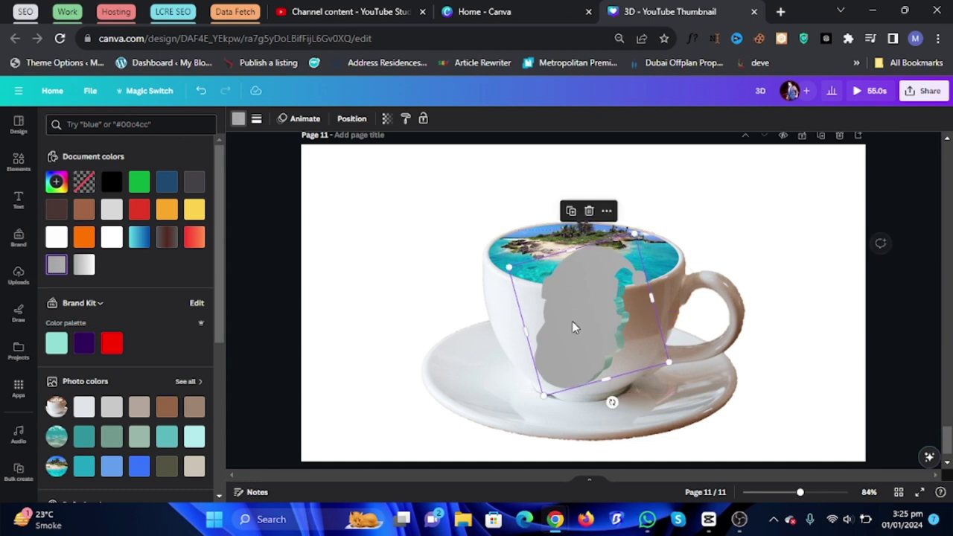
right_click(572, 321)
click(766, 433)
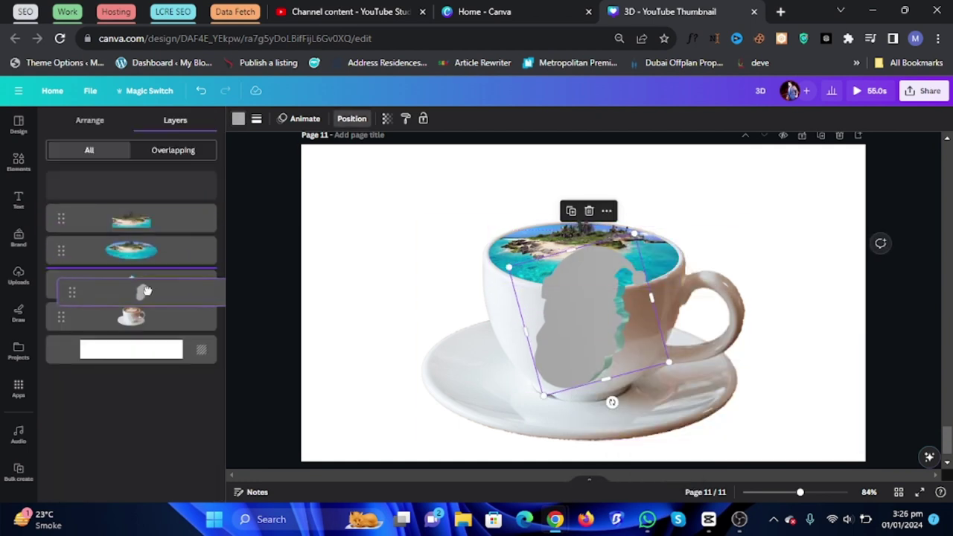
drag(137, 192, 149, 291)
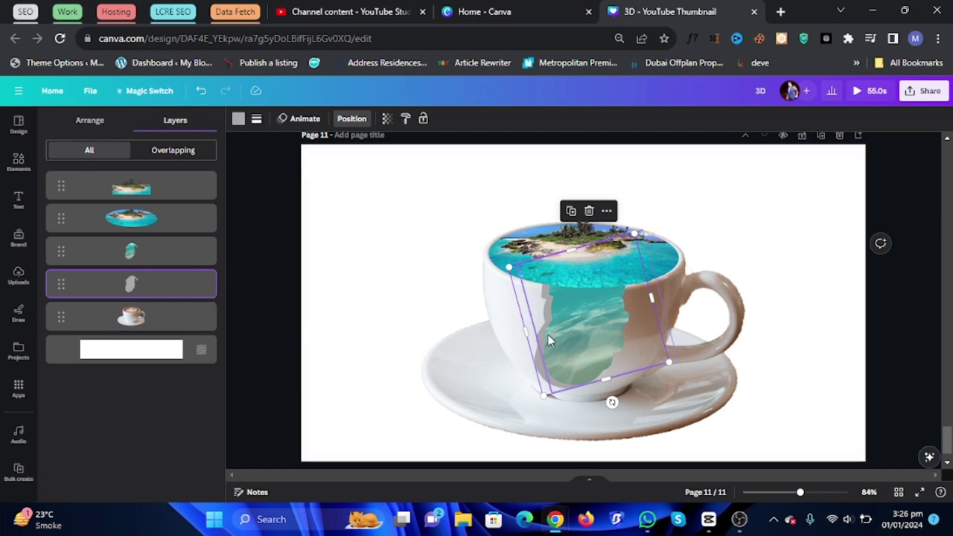
Reposition and duplicate the grey splash, moving it behind the water layer
drag(536, 351, 588, 319)
click(573, 211)
right_click(588, 319)
mouse_move(622, 349)
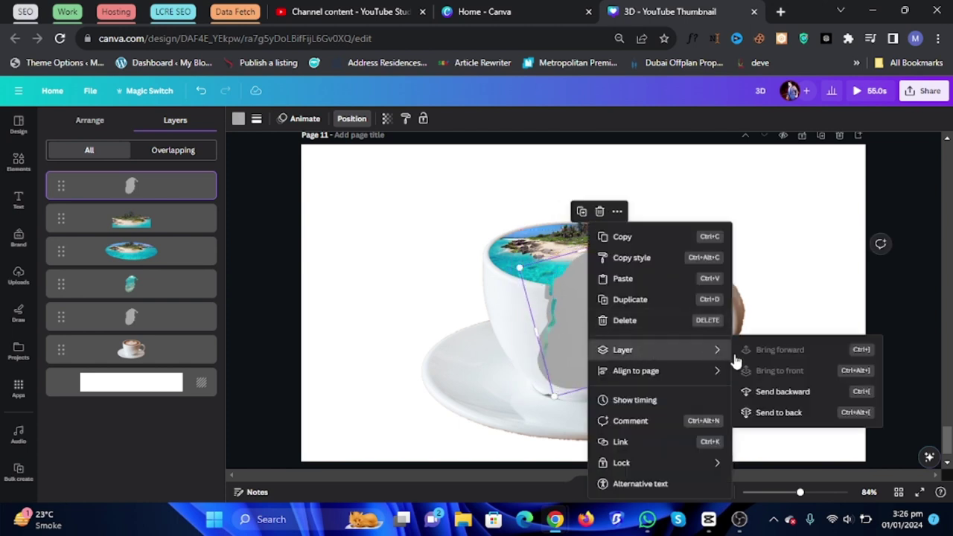
click(152, 192)
drag(152, 192, 167, 298)
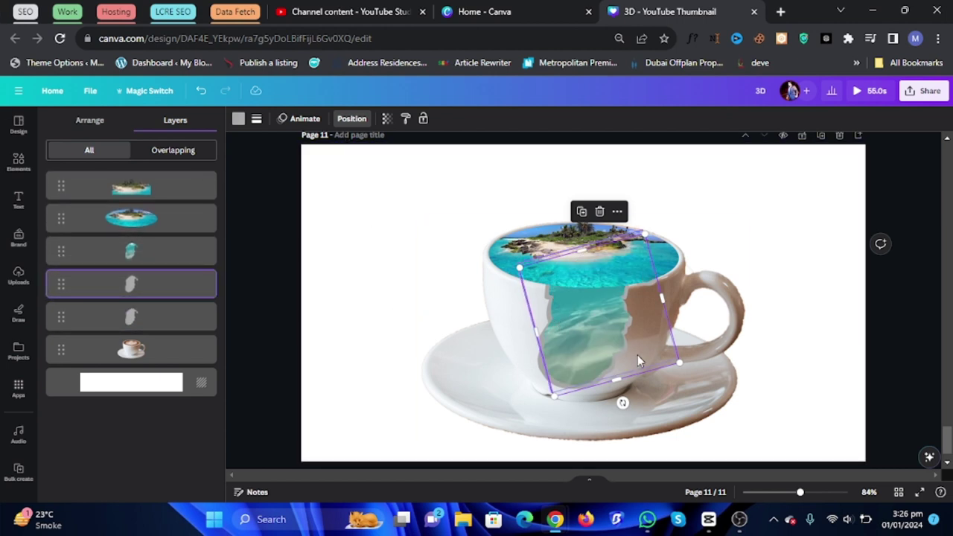
click(354, 323)
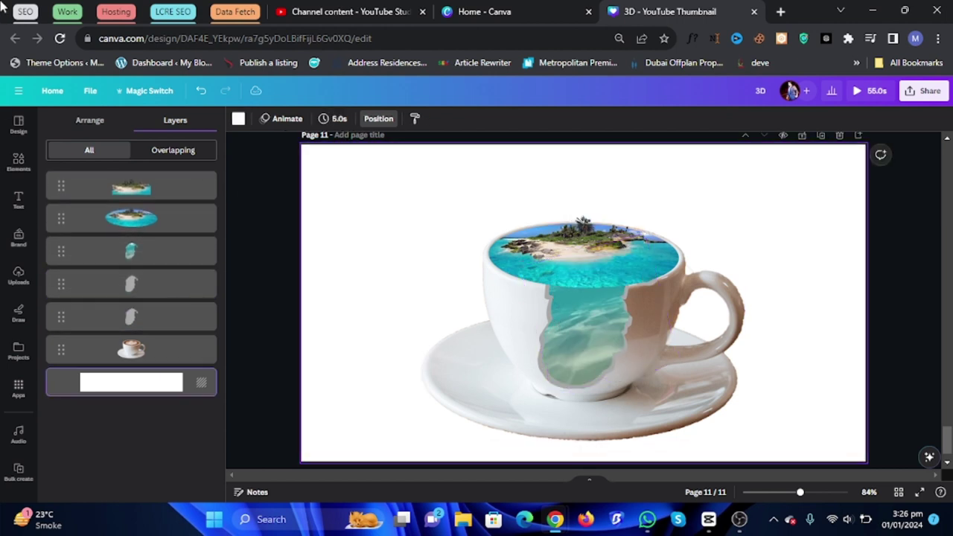
Set a dark blue image from Recently used as the page background
click(18, 164)
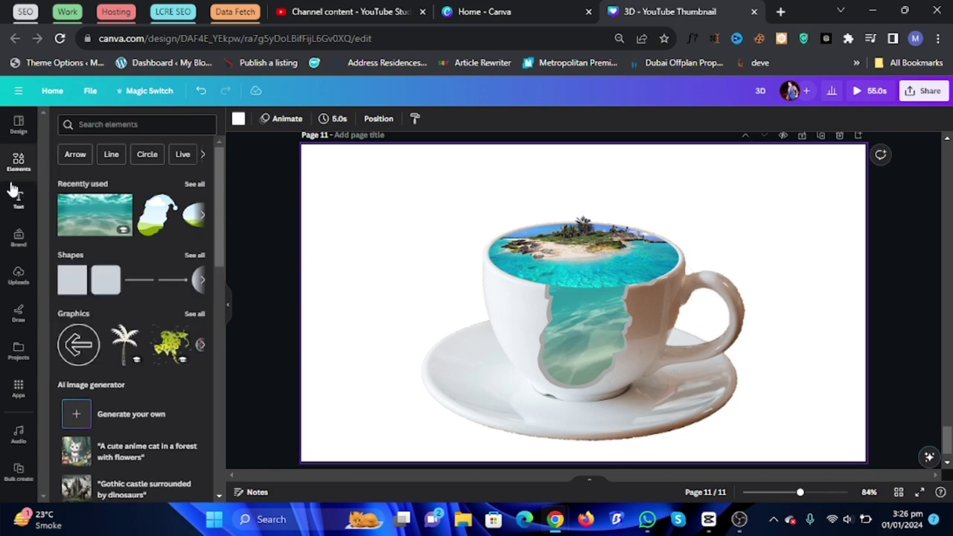
click(194, 184)
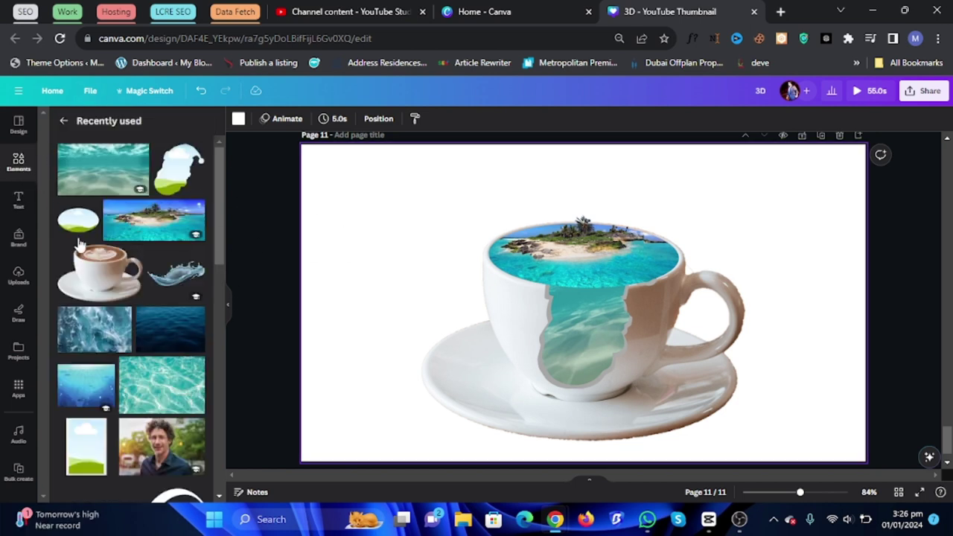
scroll(106, 337, down, 3)
scroll(99, 334, down, 2)
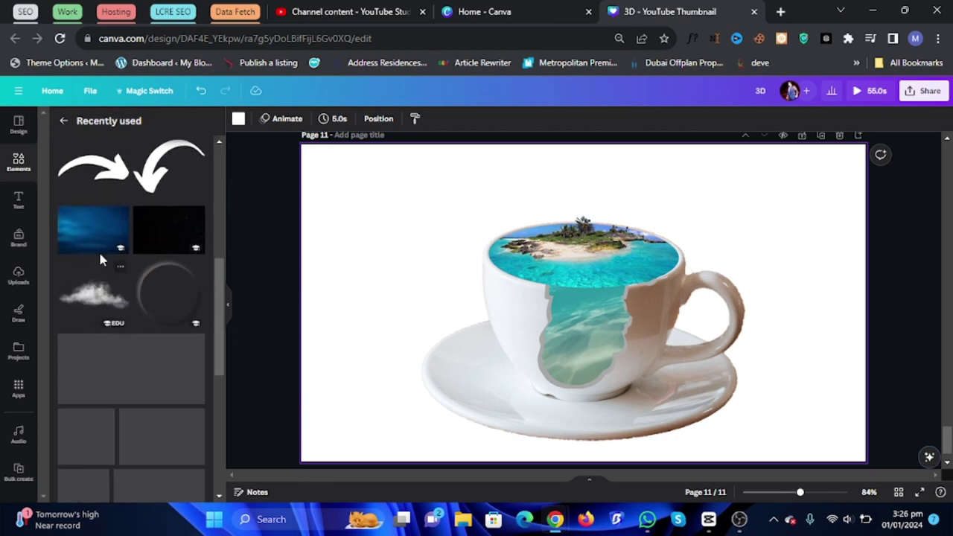
click(100, 253)
right_click(502, 417)
click(568, 463)
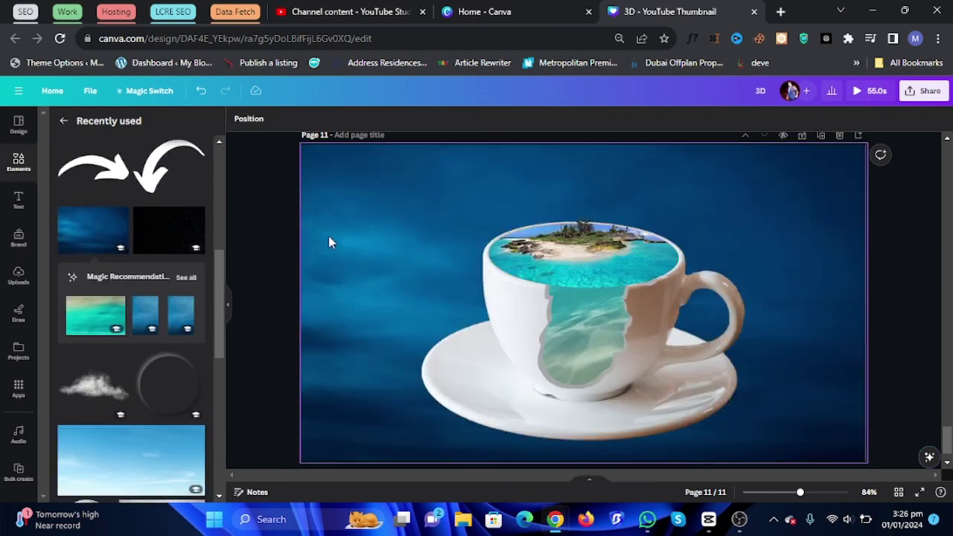
Replace the background with the blue sky-and-clouds image and zoom in on the cup
click(137, 445)
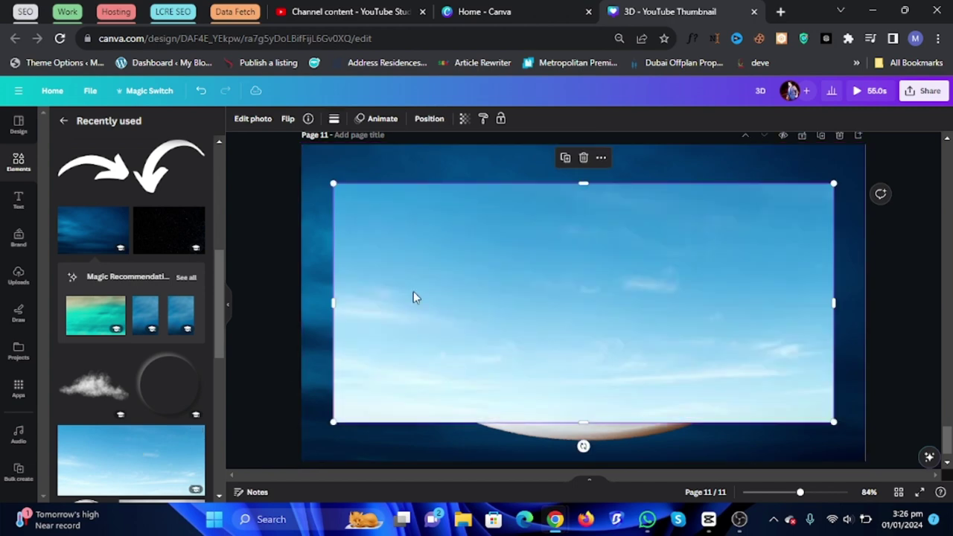
right_click(413, 297)
click(450, 463)
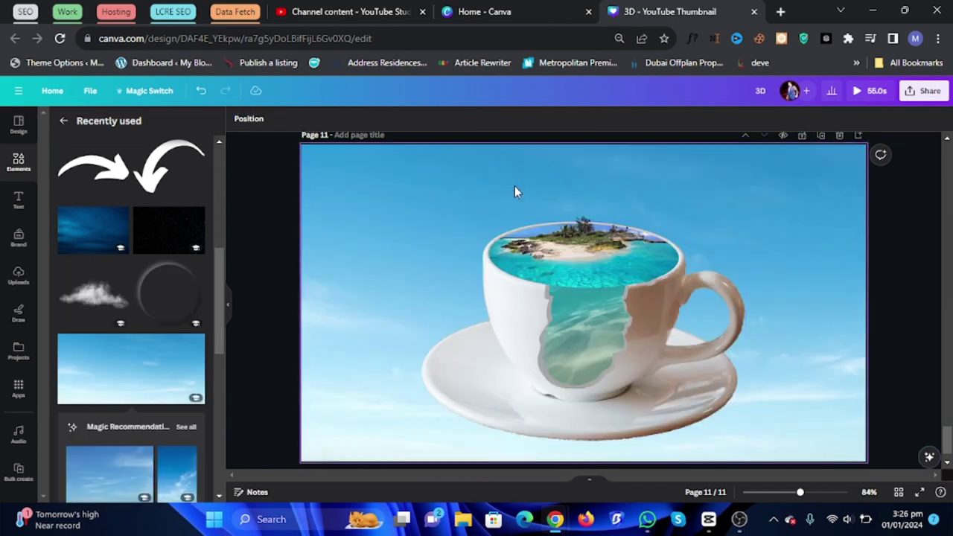
click(816, 493)
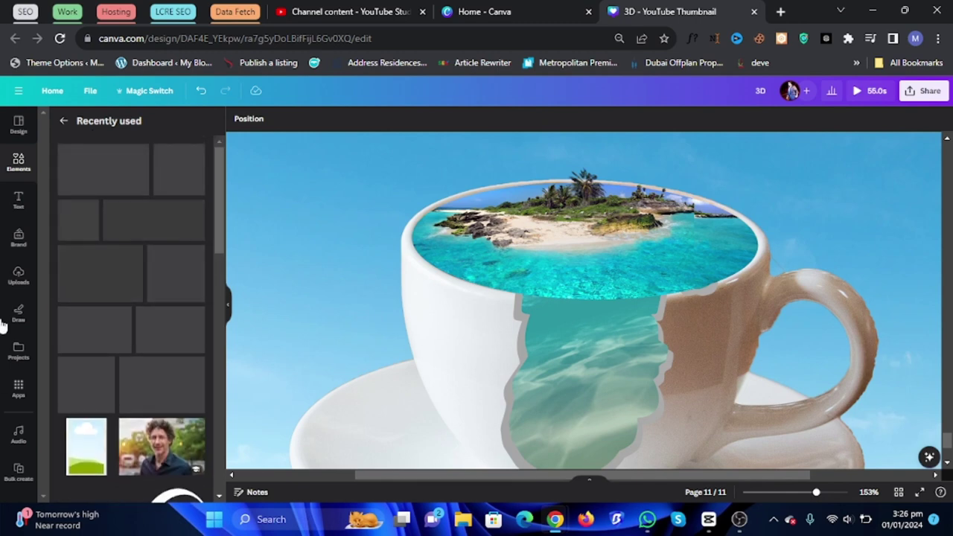
Add a water splash element, shrink it, flip it horizontally and place it on the rim
click(179, 295)
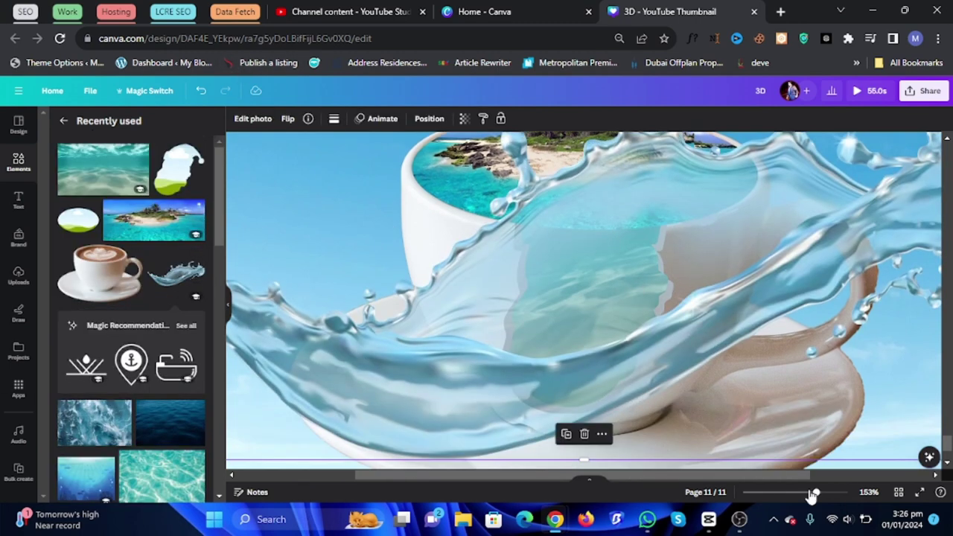
drag(816, 492, 798, 495)
drag(822, 168, 477, 320)
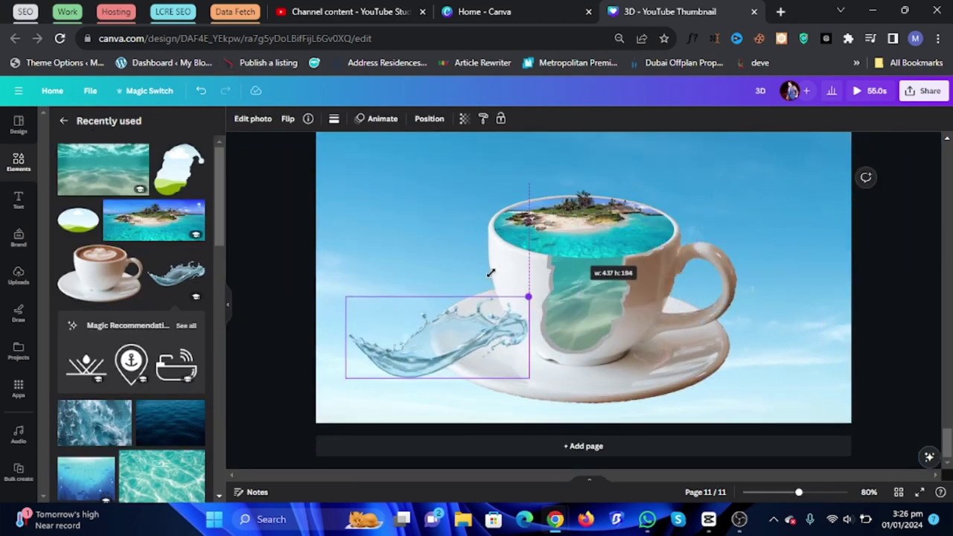
click(288, 119)
click(322, 146)
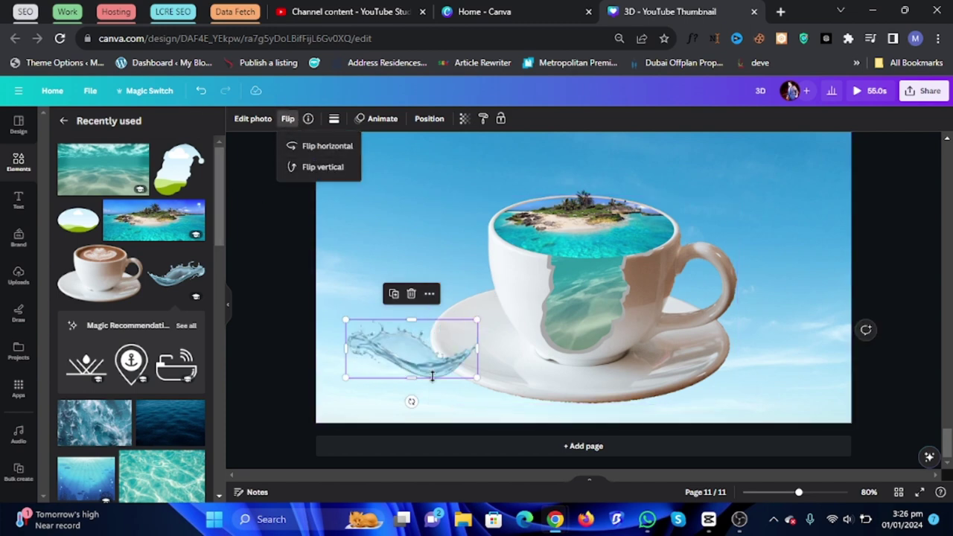
drag(411, 349, 625, 243)
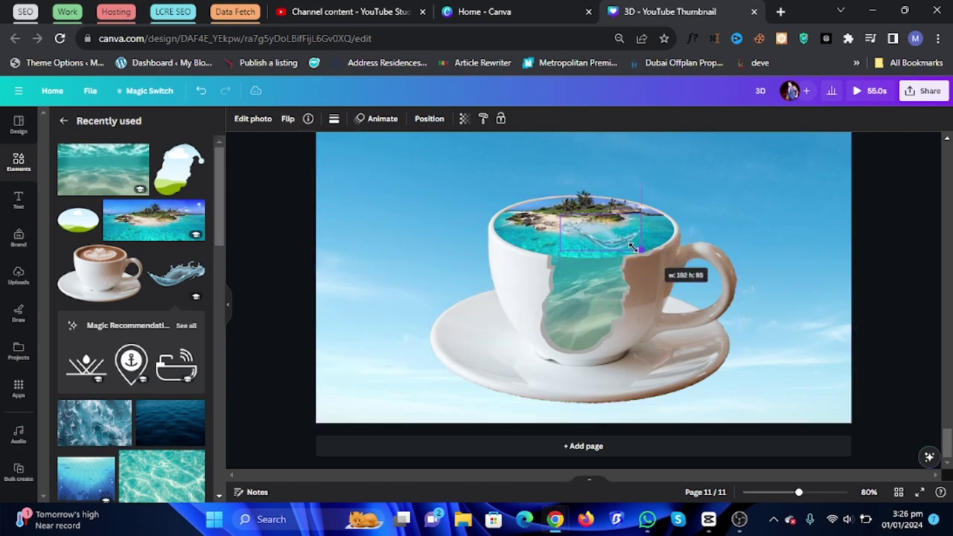
drag(693, 275, 633, 267)
Position and tilt the splashes at the rim near the handle and the torn opening's left edge
scroll(616, 258, up, 3)
mouse_move(580, 197)
mouse_down()
mouse_move(688, 265)
mouse_move(702, 253)
mouse_up()
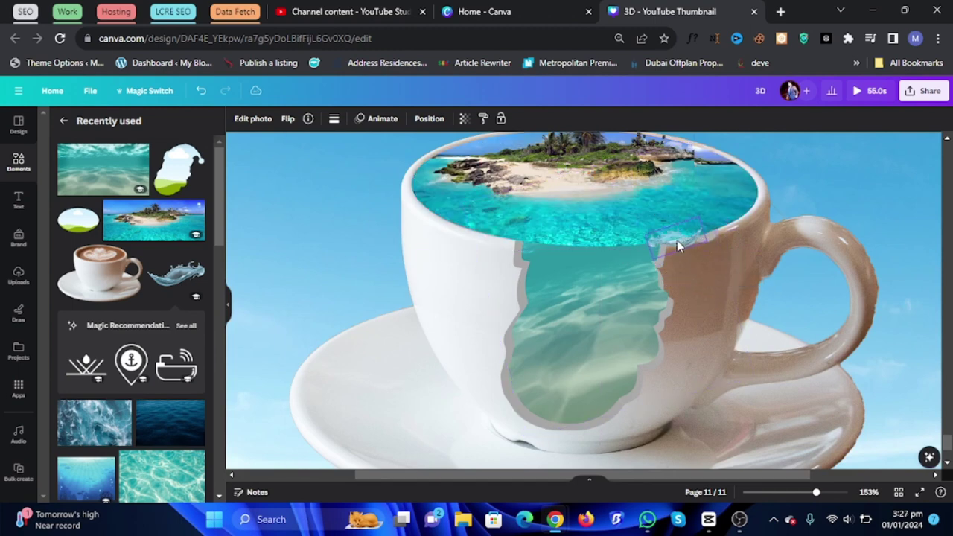
mouse_move(676, 238)
mouse_down()
mouse_move(674, 249)
mouse_move(499, 255)
mouse_up()
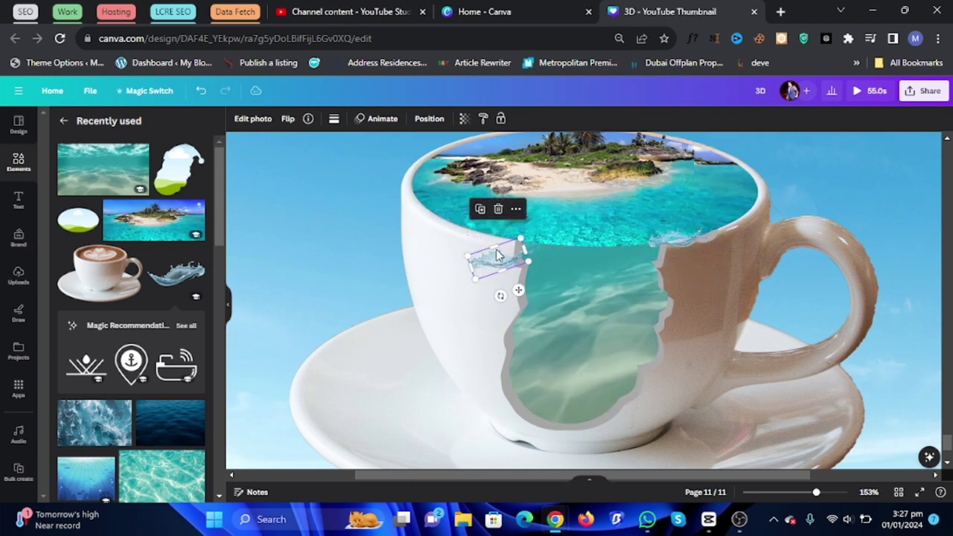
click(288, 127)
mouse_move(501, 296)
mouse_down()
mouse_move(517, 286)
mouse_move(498, 276)
mouse_move(526, 250)
mouse_up()
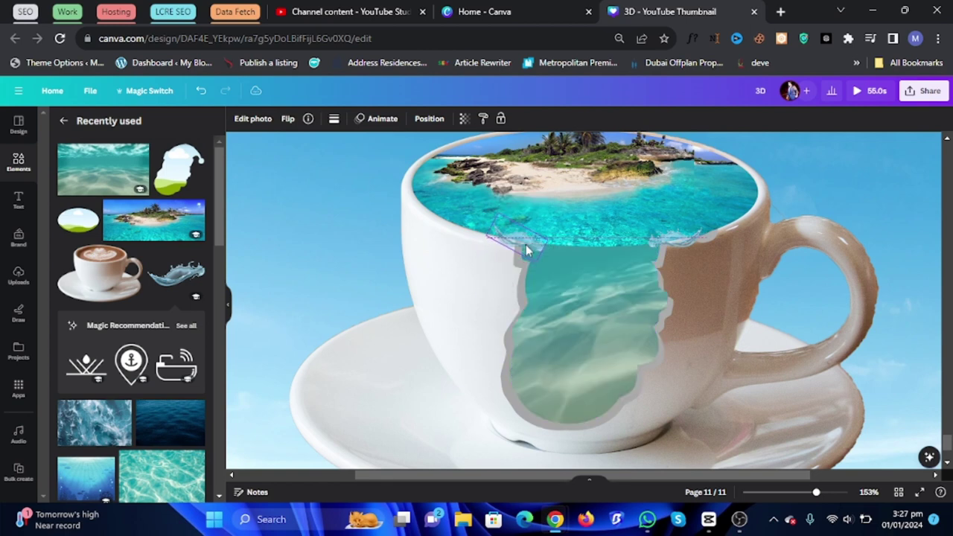
click(328, 255)
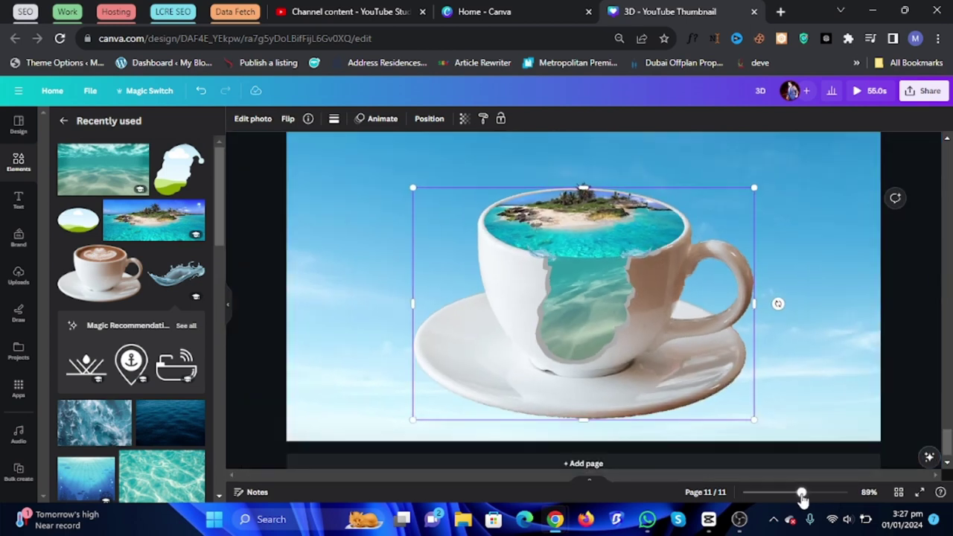
drag(813, 493, 799, 492)
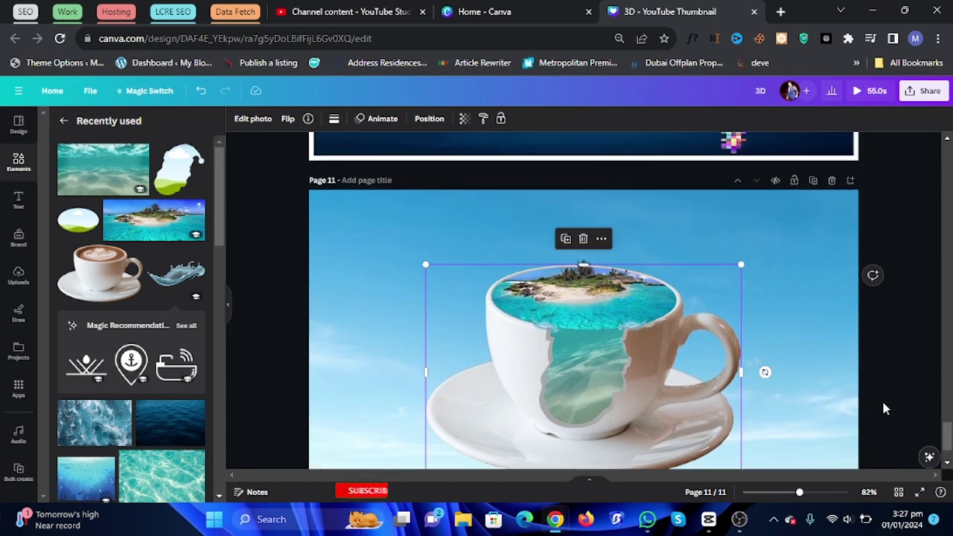
Search elements for 'clouds' and place a cloud in the sky above the cup
scroll(858, 480, down, 1)
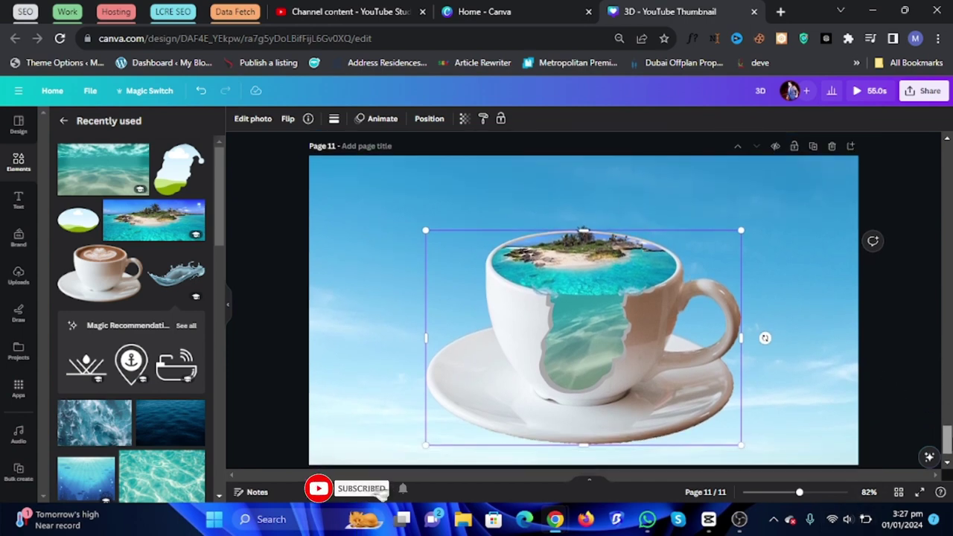
click(896, 375)
click(63, 120)
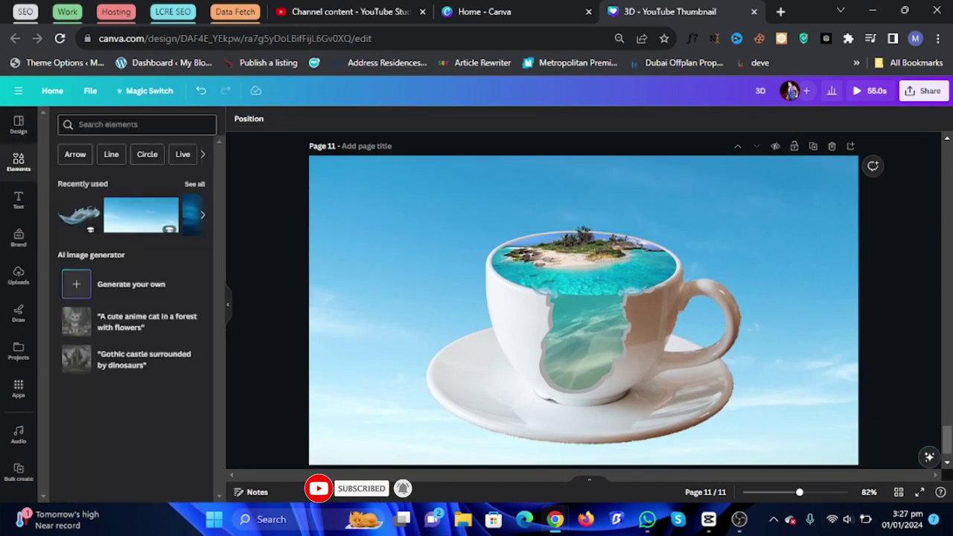
click(121, 124)
text(clouds)
key(Return)
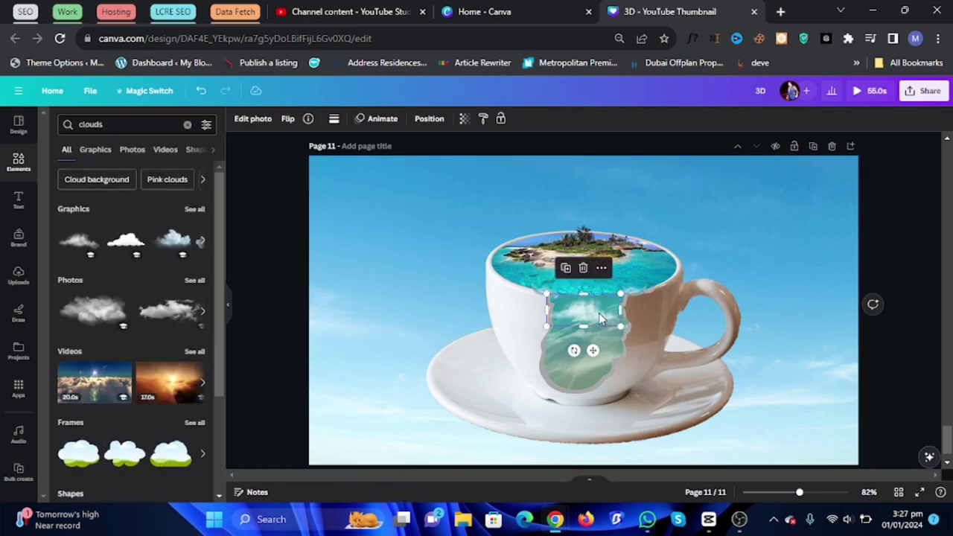
mouse_move(601, 312)
mouse_down()
mouse_move(617, 189)
mouse_move(691, 219)
mouse_move(489, 188)
mouse_up()
Search for 'birds', add the flying birds graphic above the cup and shrink it
click(119, 124)
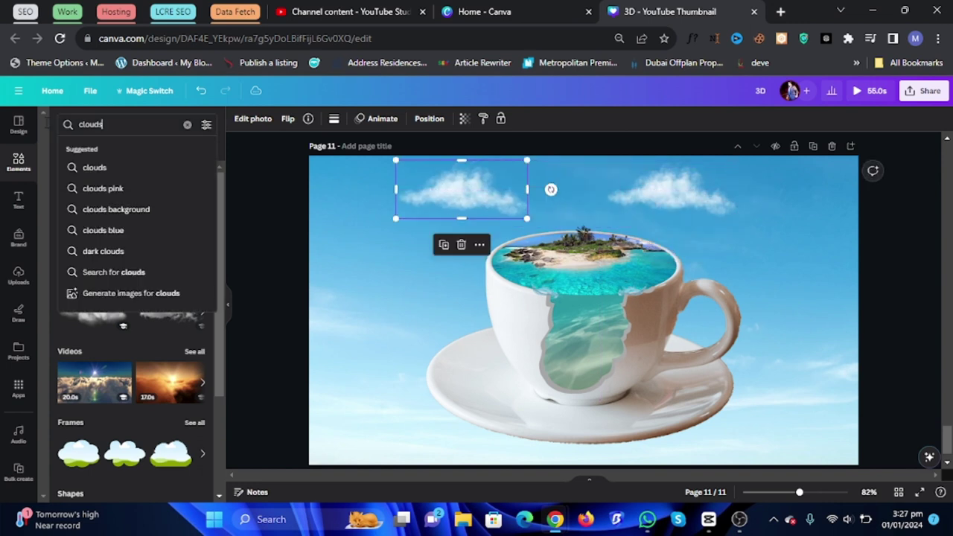
text(birds)
key(Return)
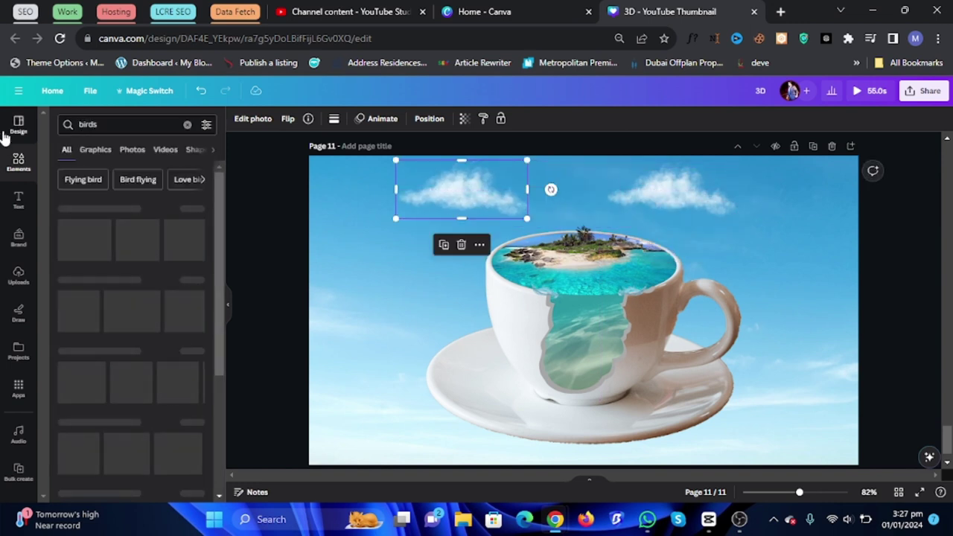
click(80, 242)
drag(551, 312, 522, 205)
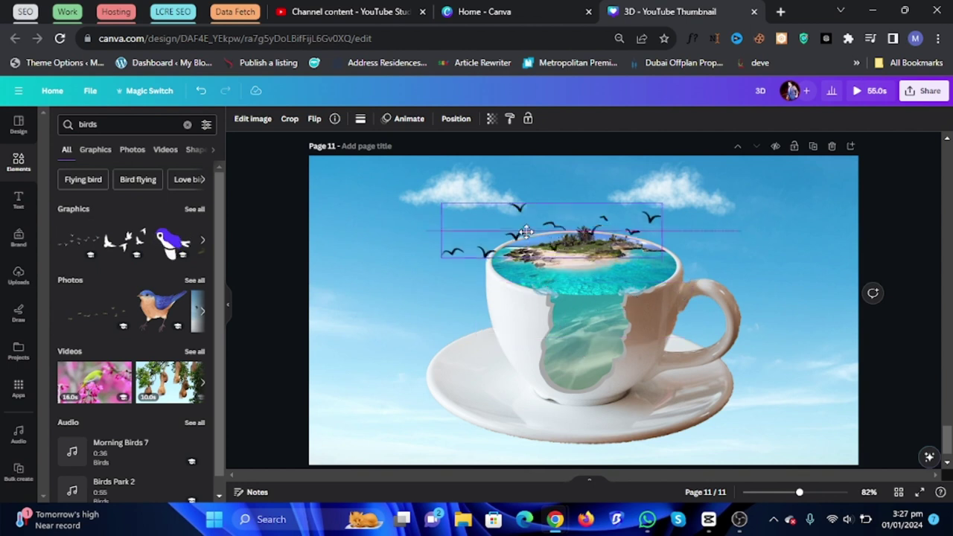
drag(663, 232, 549, 188)
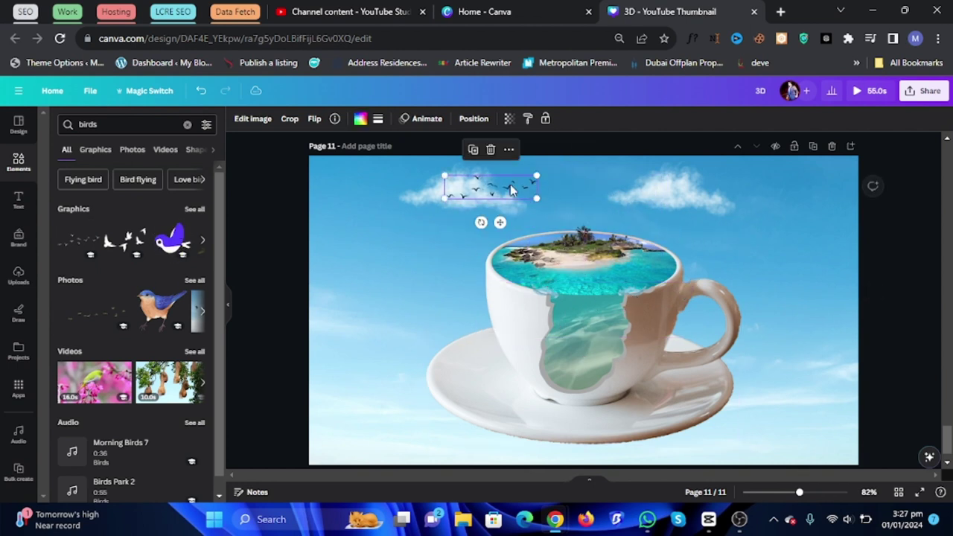
Replace the sky photo background with the teal-to-green gradient from the Gradients colours
click(366, 273)
click(249, 119)
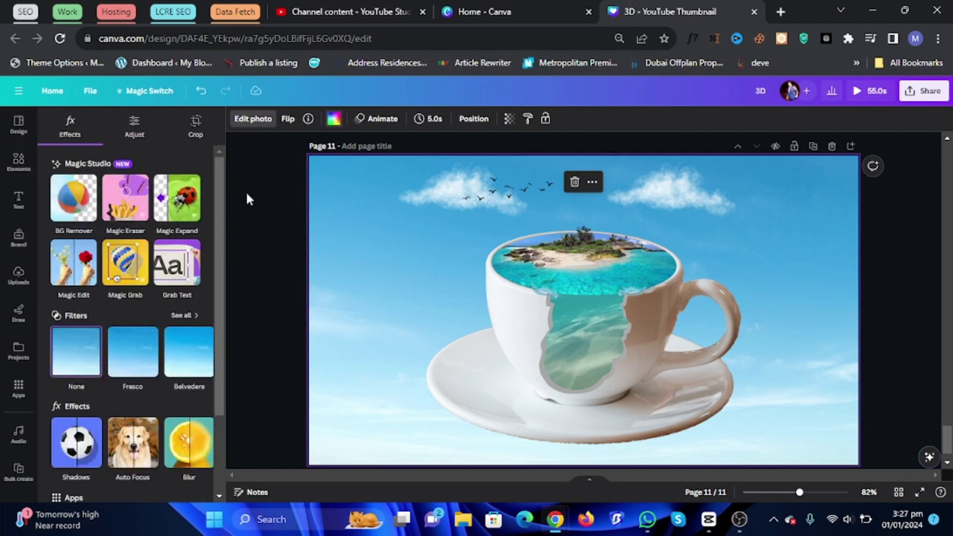
click(334, 119)
scroll(94, 446, down, 3)
click(83, 450)
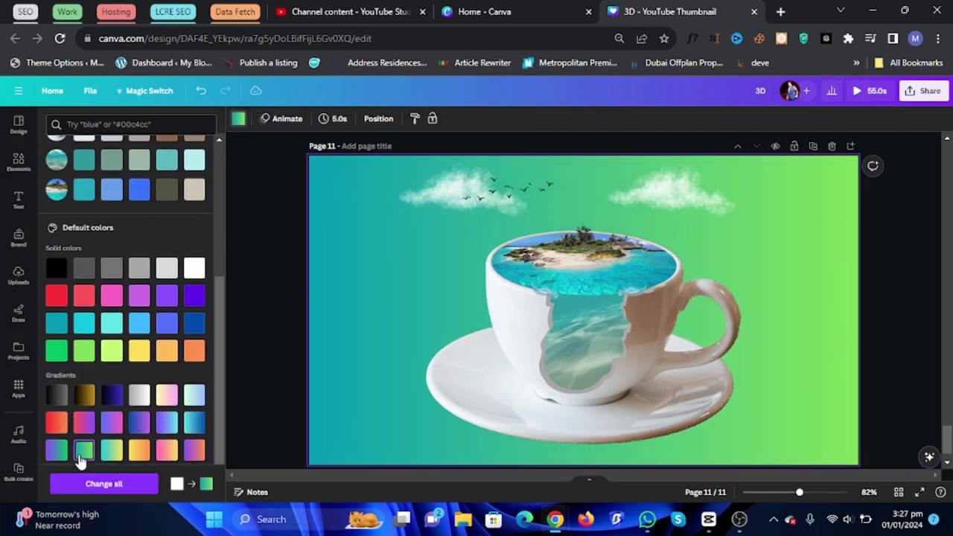